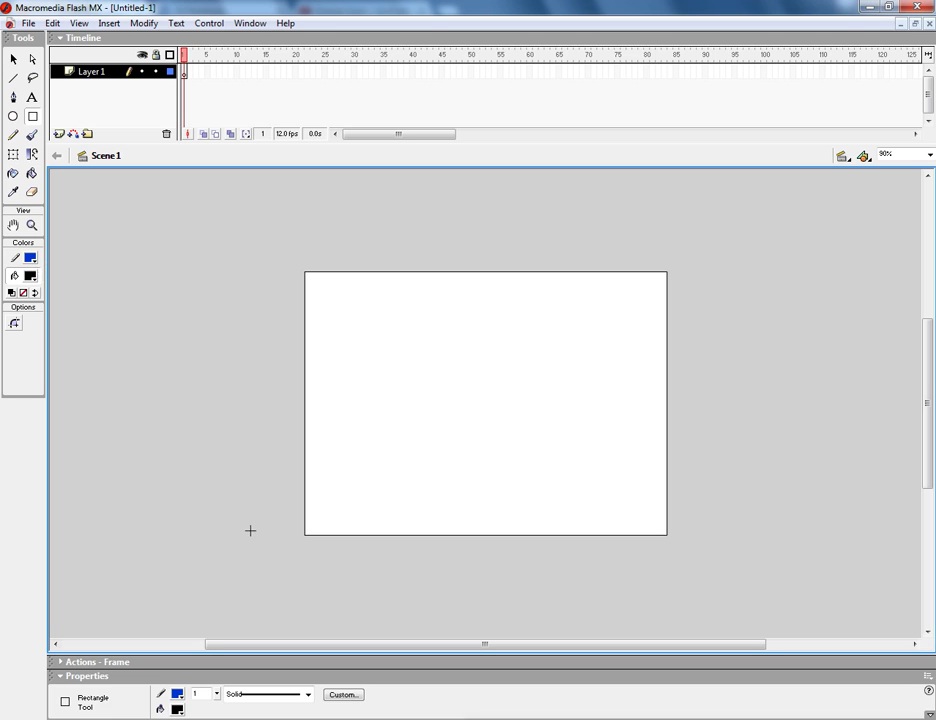
Draw a wide black rectangle across the lower edge of the stage, extending past both sides, and preview the movie.
left_click_drag(52, 501, 921, 617)
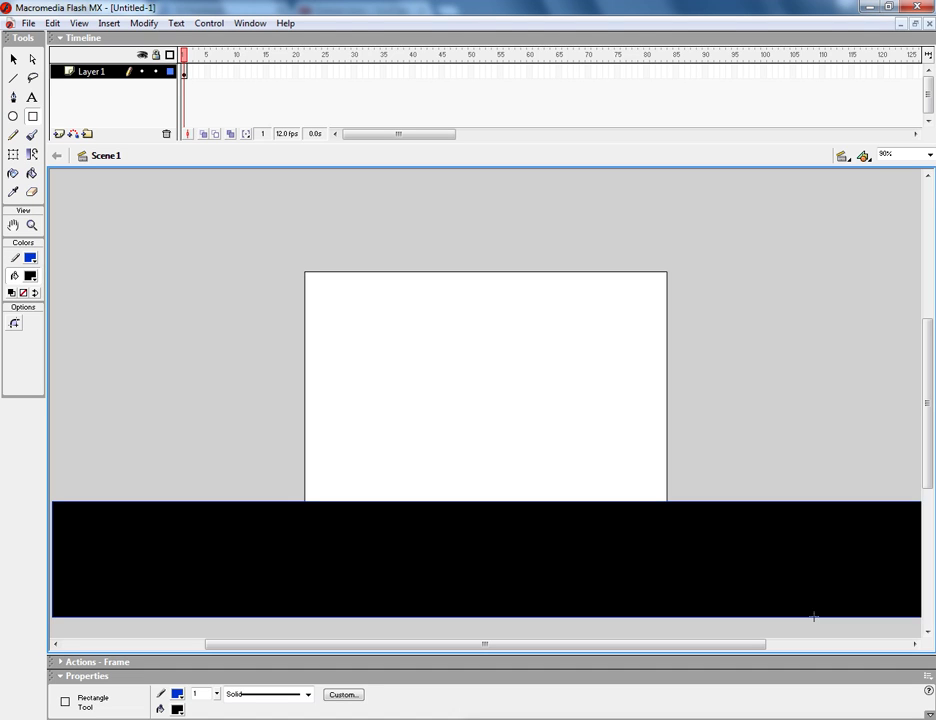
key("ctrl+Return")
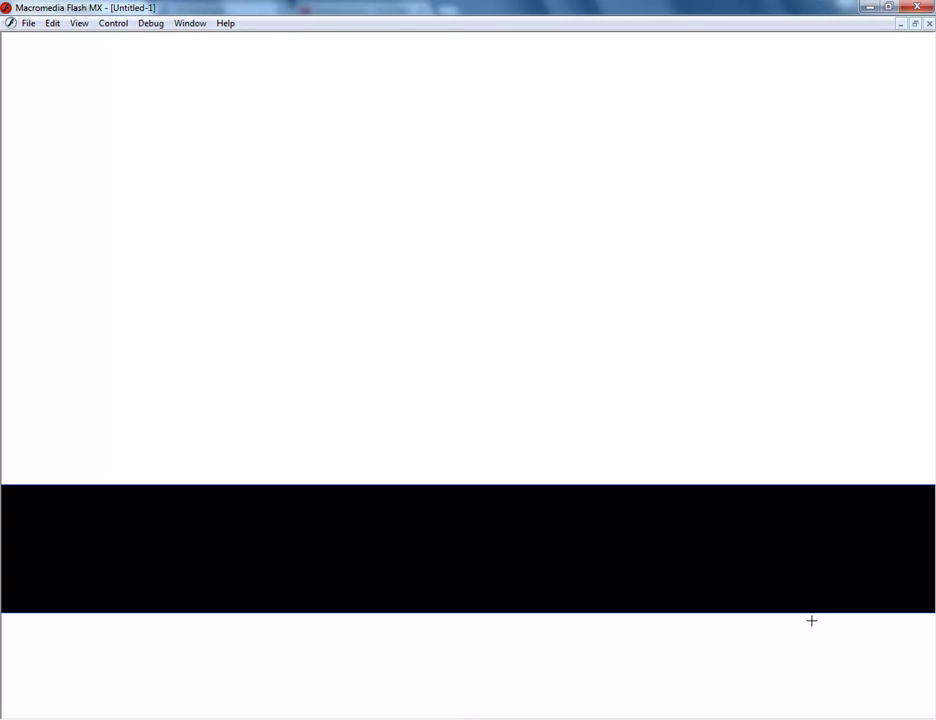
key("ctrl+w")
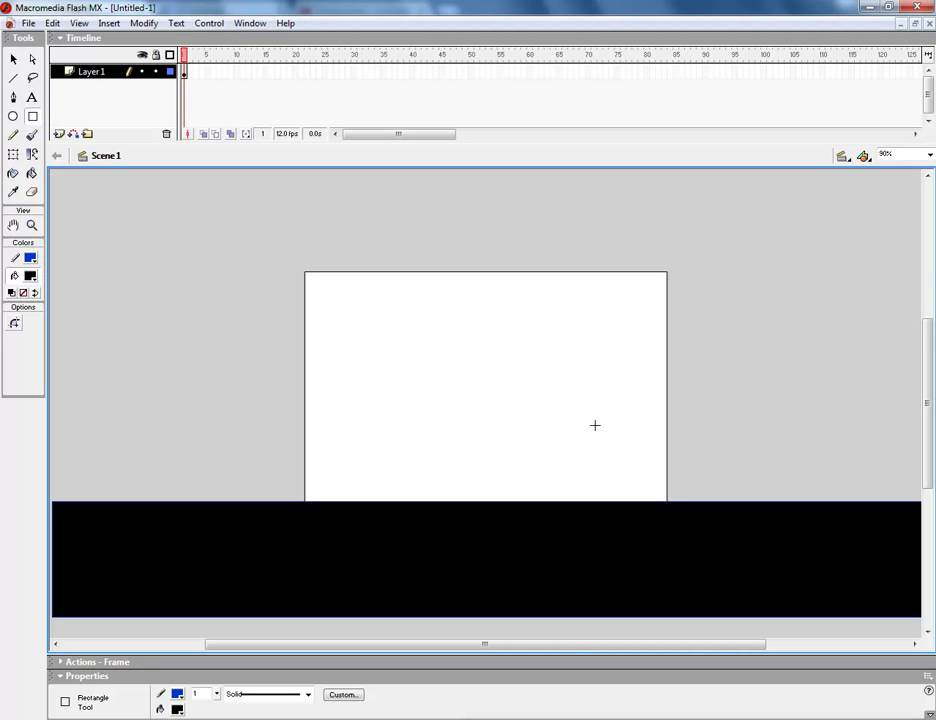
Stretch the black rectangle downward with Free Transform, well past the stage's lower edge, and preview the movie again.
scroll(595, 425, "down", 2)
left_click(11, 59)
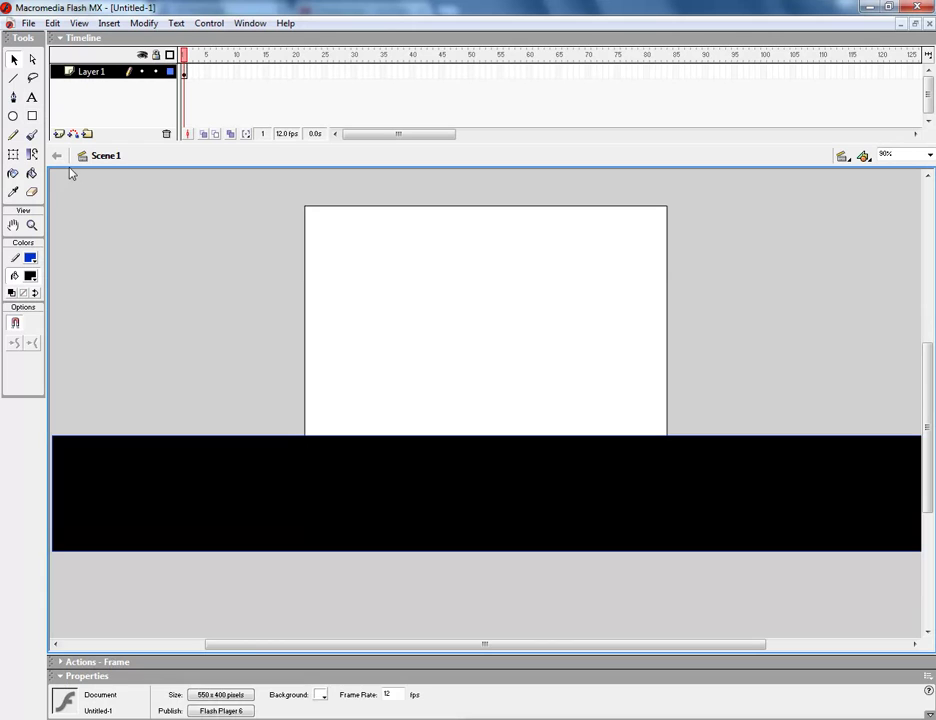
key("ctrl+a")
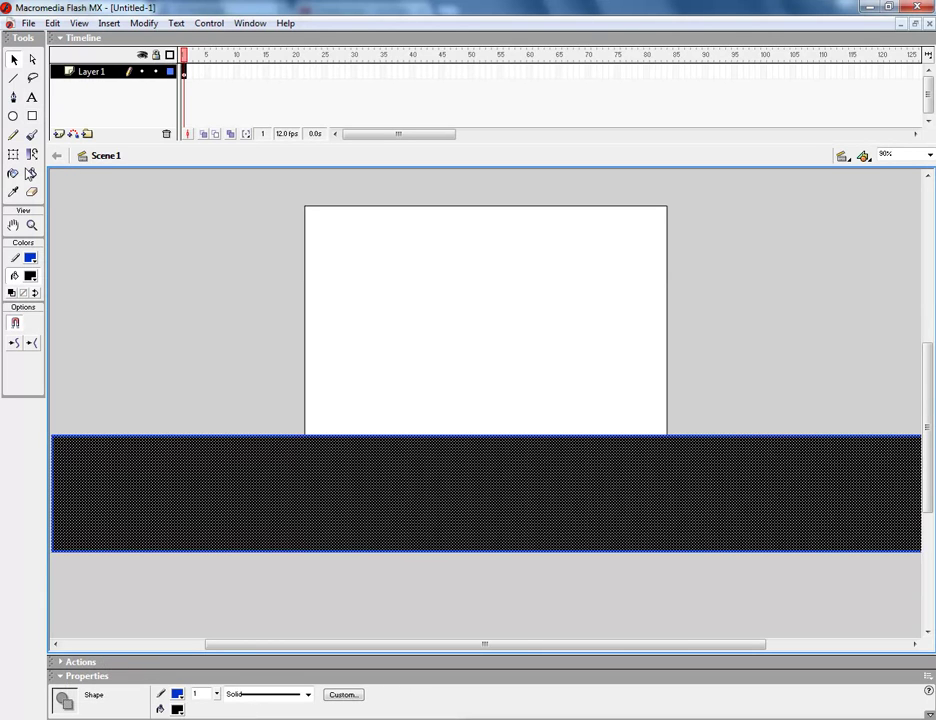
left_click(13, 154)
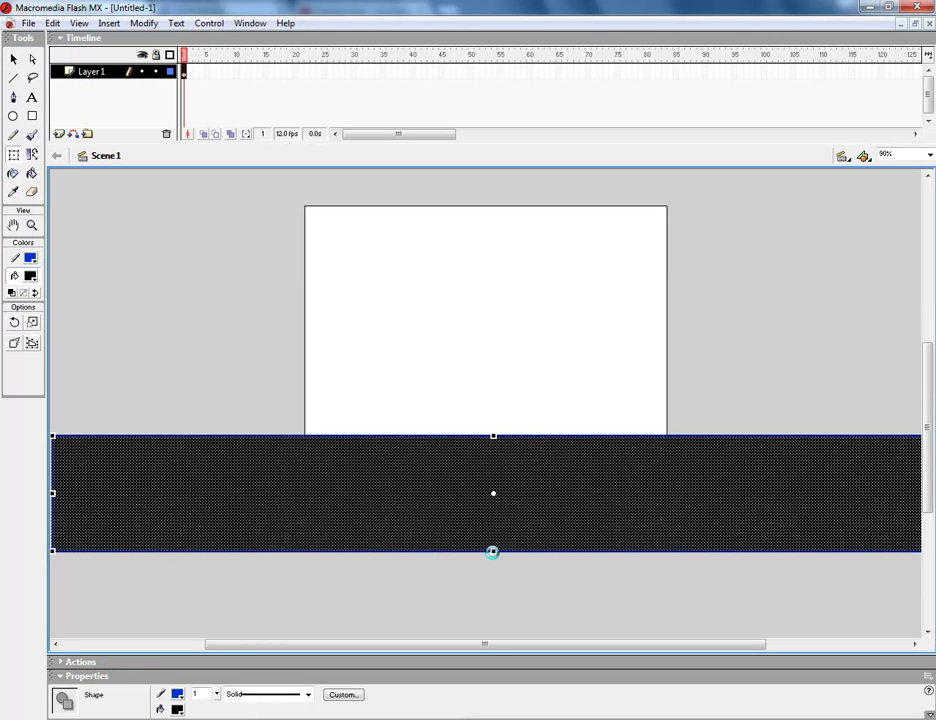
left_click_drag(493, 552, 493, 630)
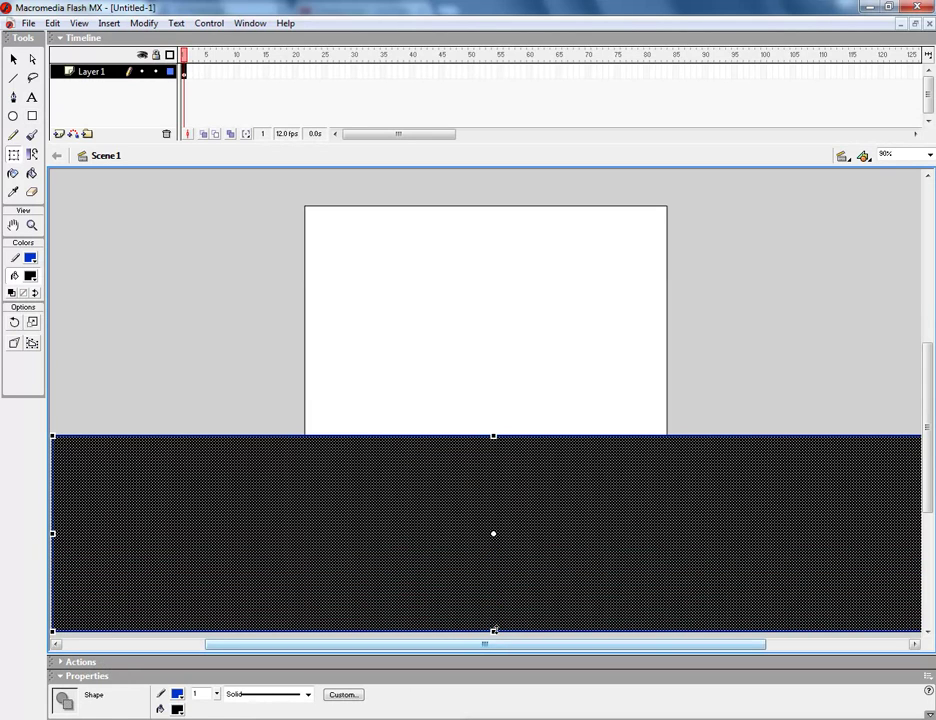
left_click(762, 349)
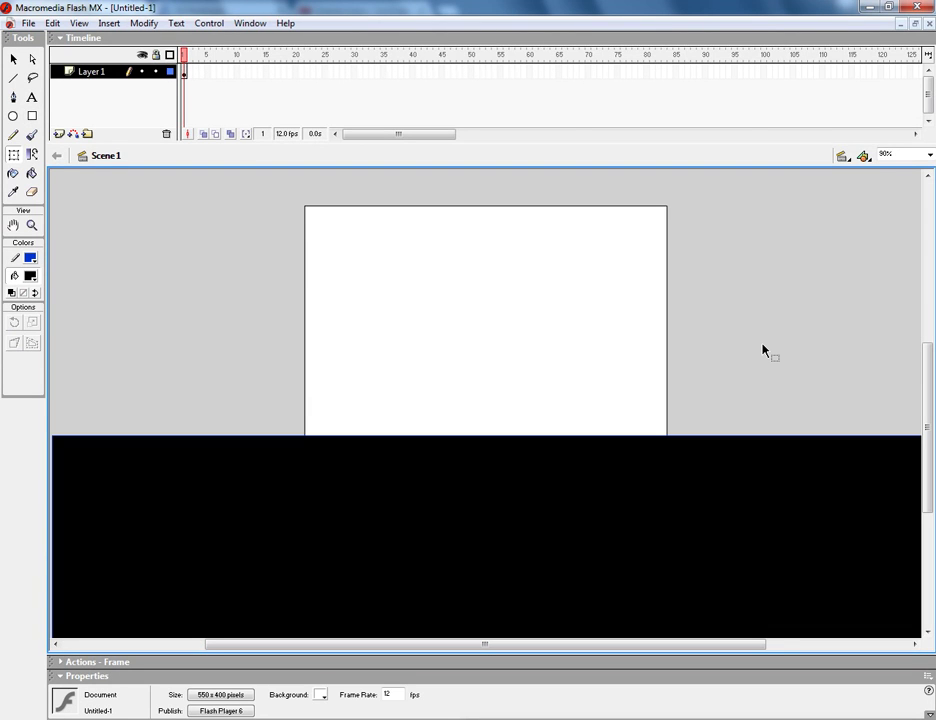
key("ctrl+Return")
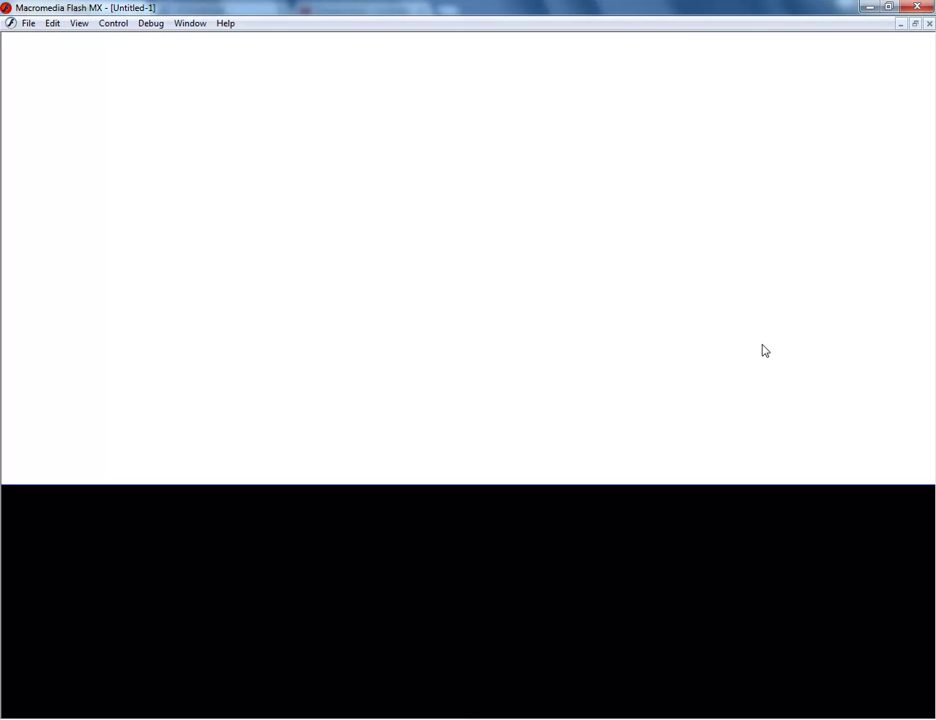
key("ctrl+w")
Shift the black ground rectangle slightly down and set the document background color to #0099FF.
key("ctrl+a")
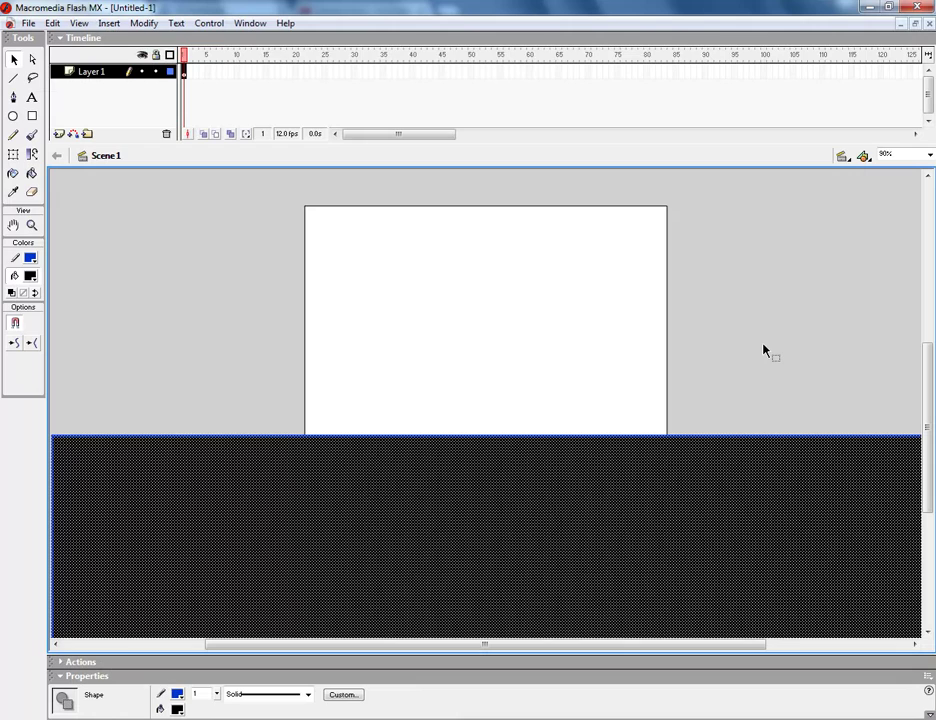
left_click(539, 341)
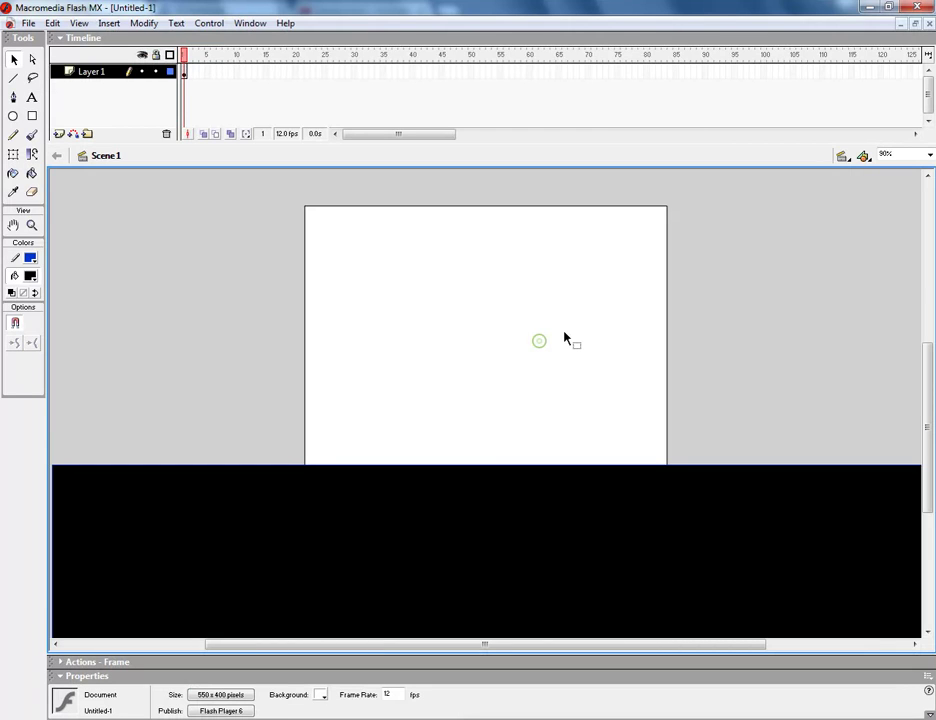
left_click(323, 694)
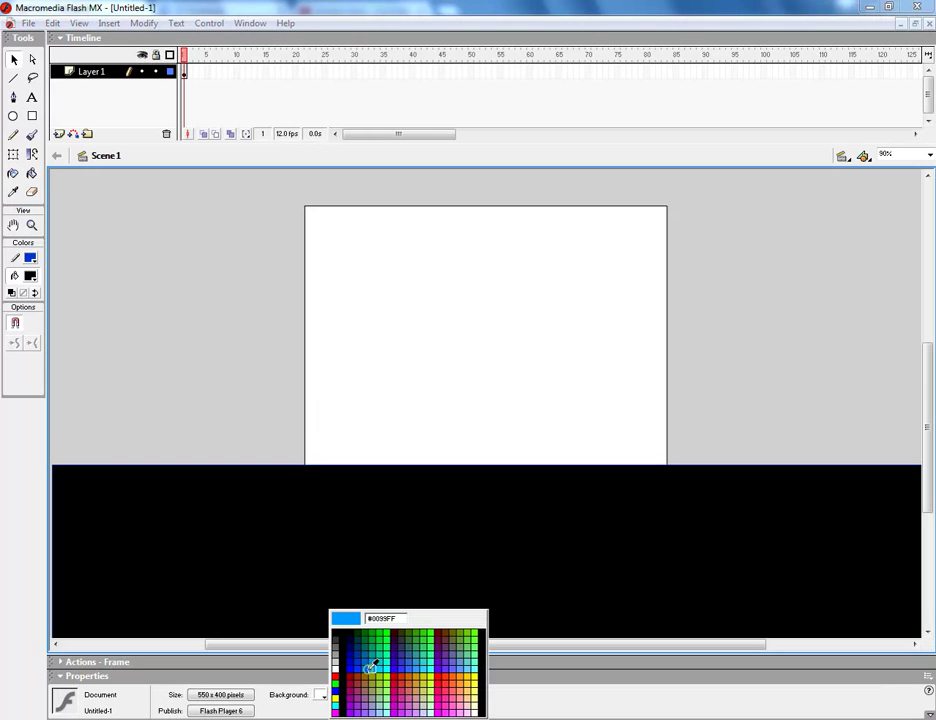
left_click(371, 665)
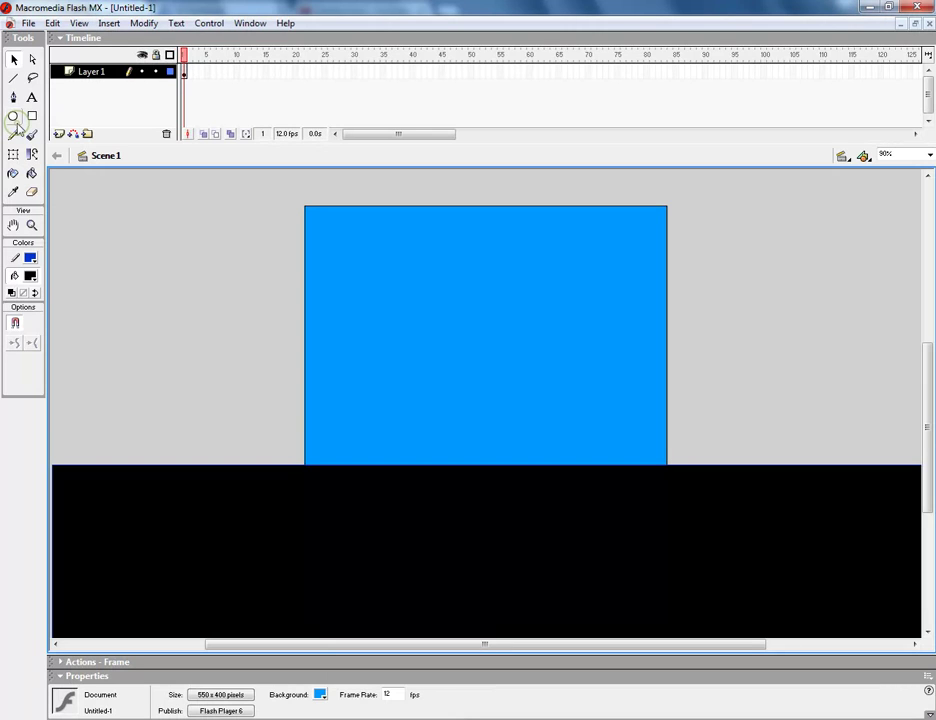
Draw a yellow-filled oval as a sun over the upper-left corner of the blue stage.
left_click(14, 117)
left_click(30, 276)
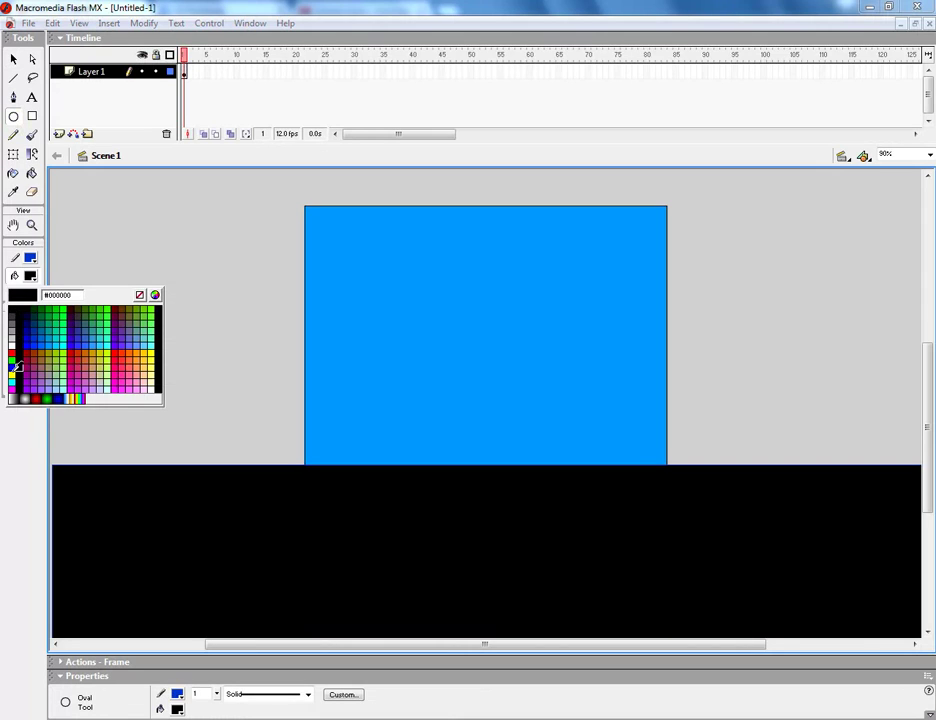
left_click(13, 373)
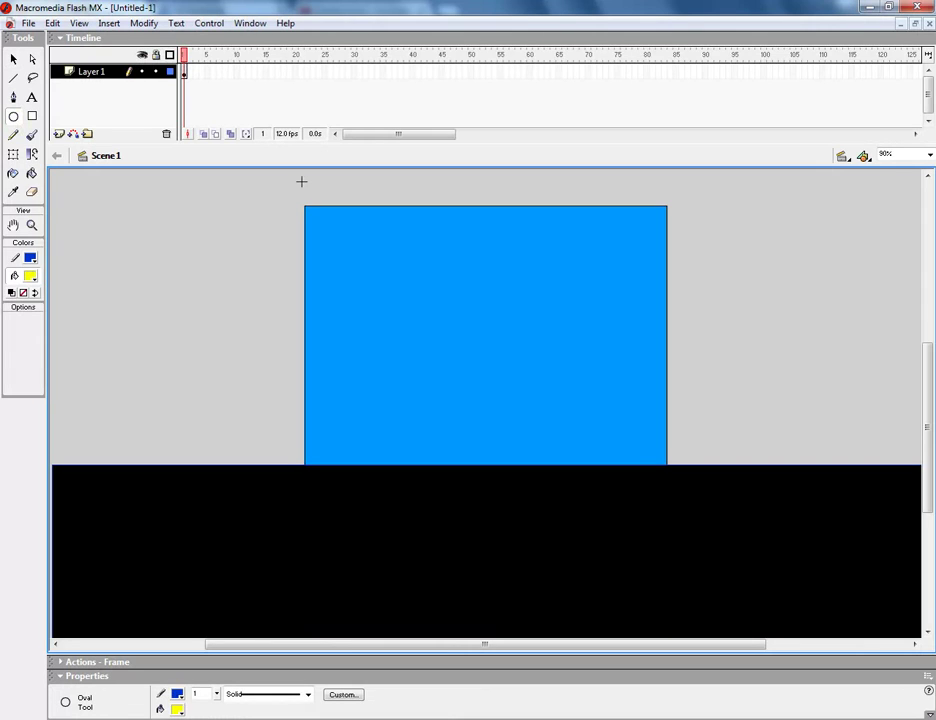
left_click_drag(301, 181, 406, 256)
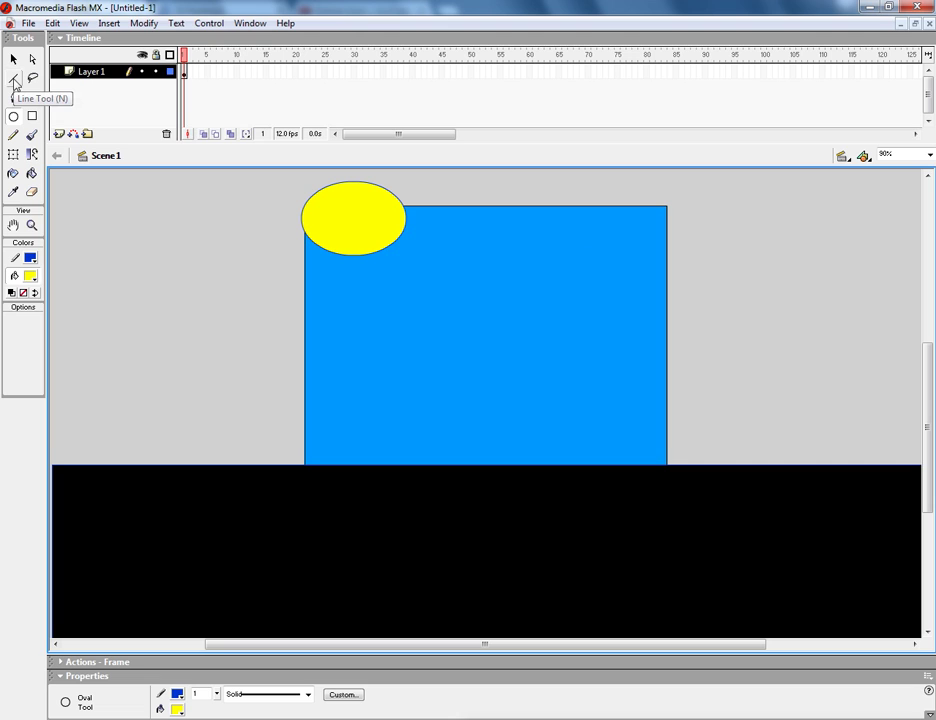
Create a new movie clip symbol with the default name Symbol 1.
left_click(109, 23)
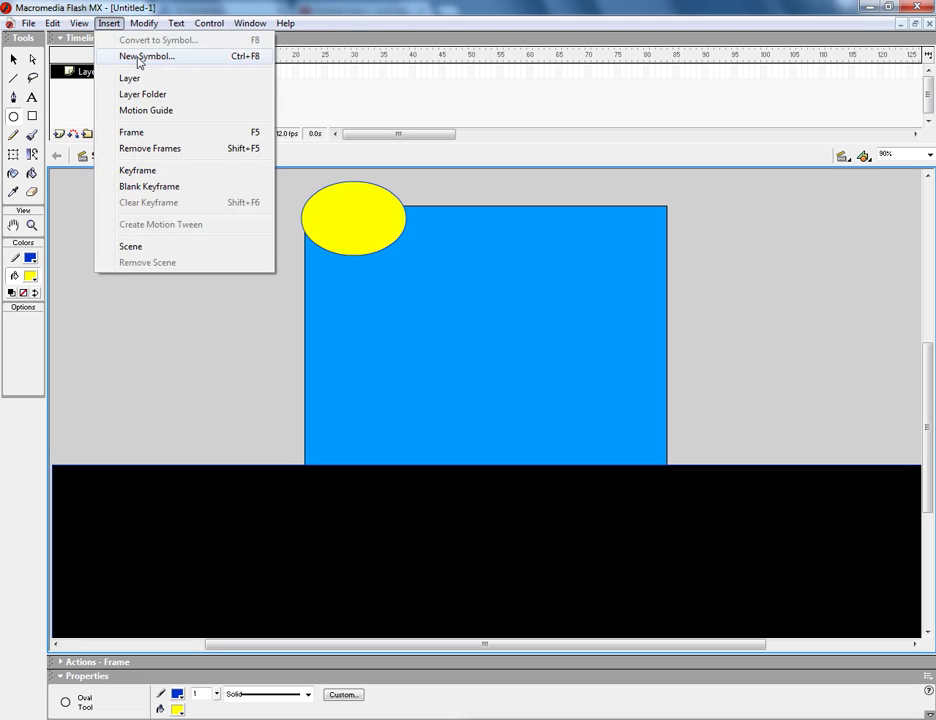
left_click(139, 56)
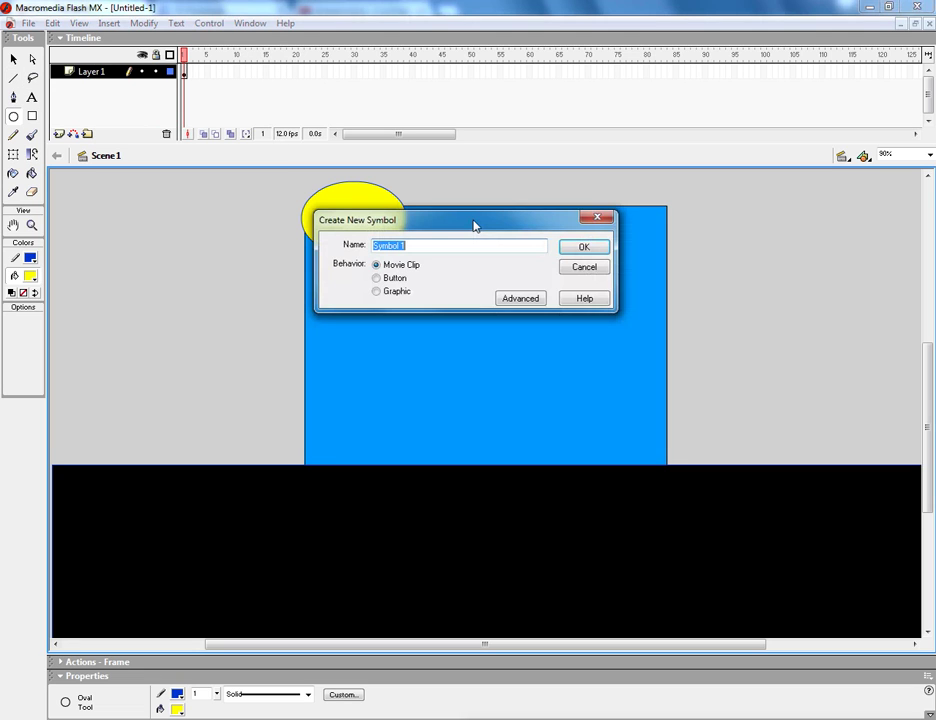
key("Return")
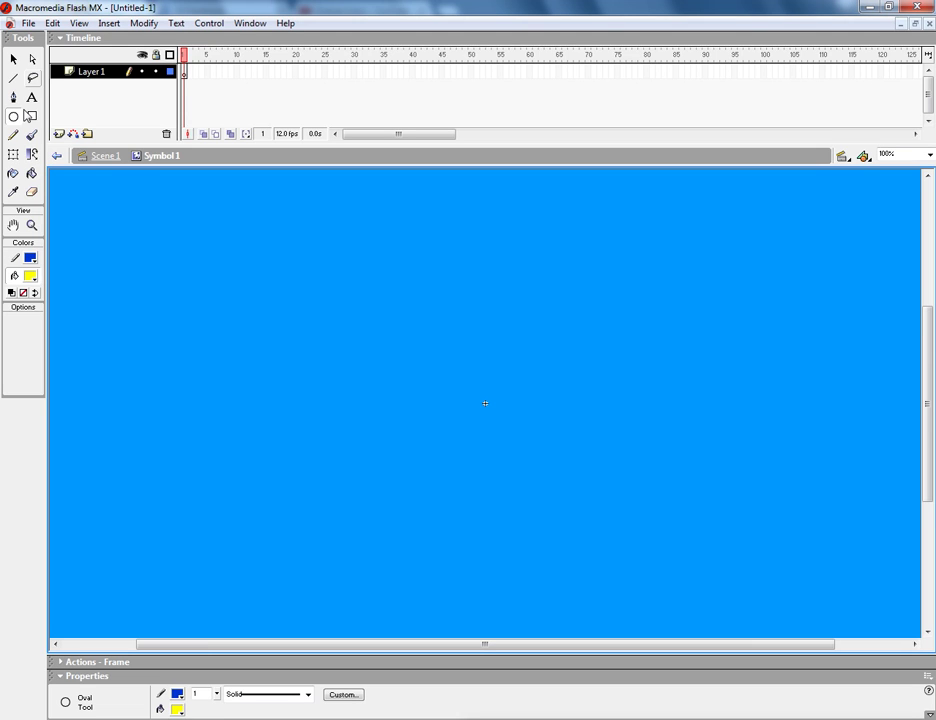
Outline a pointed petal from two horizontal lines sharing endpoints, bending one line upward and the other downward.
left_click(13, 78)
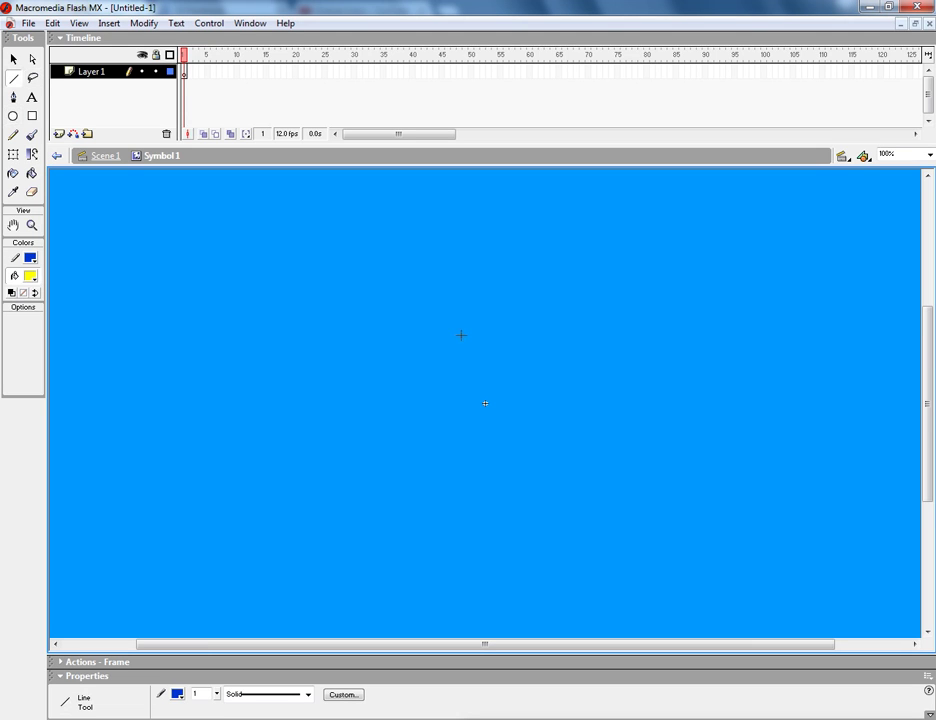
left_click_drag(370, 341, 586, 341)
left_click(12, 60)
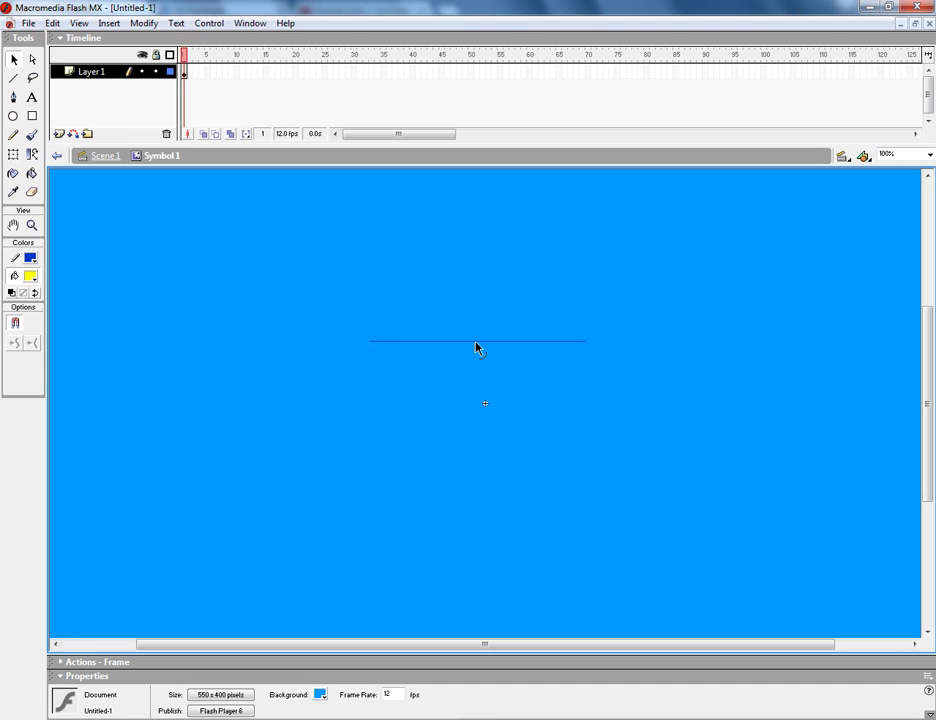
left_click_drag(476, 341, 476, 290)
key("n")
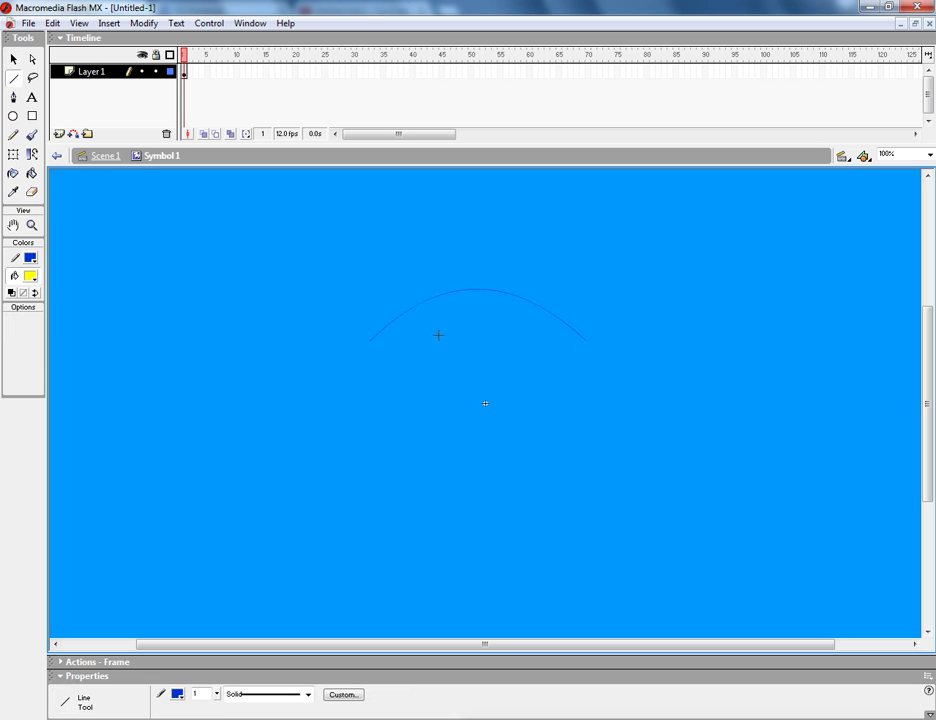
left_click_drag(370, 341, 586, 341)
key("v")
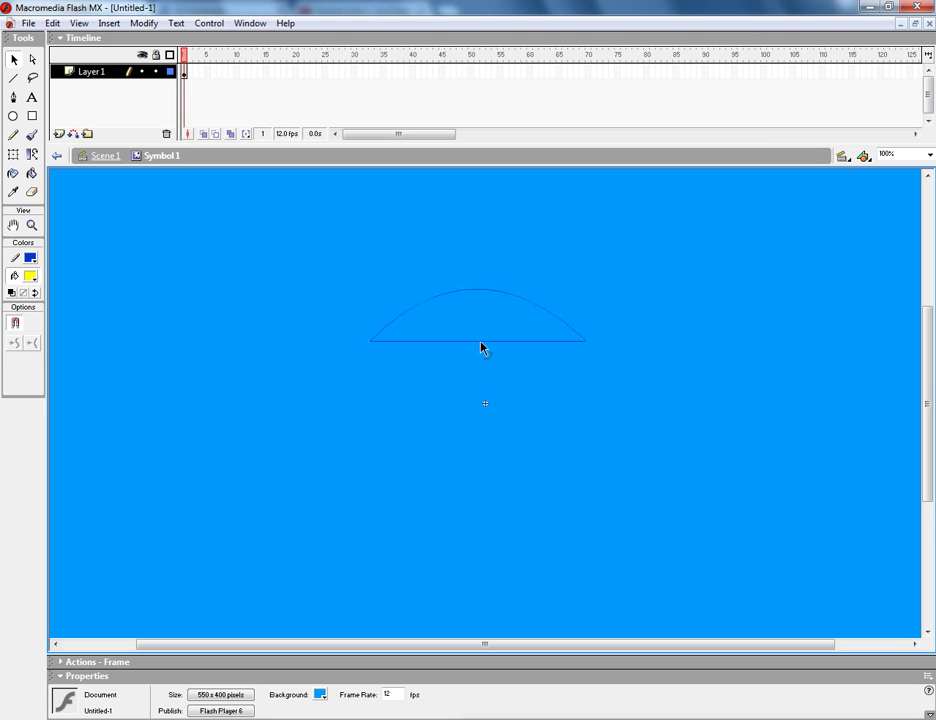
left_click_drag(481, 348, 484, 401)
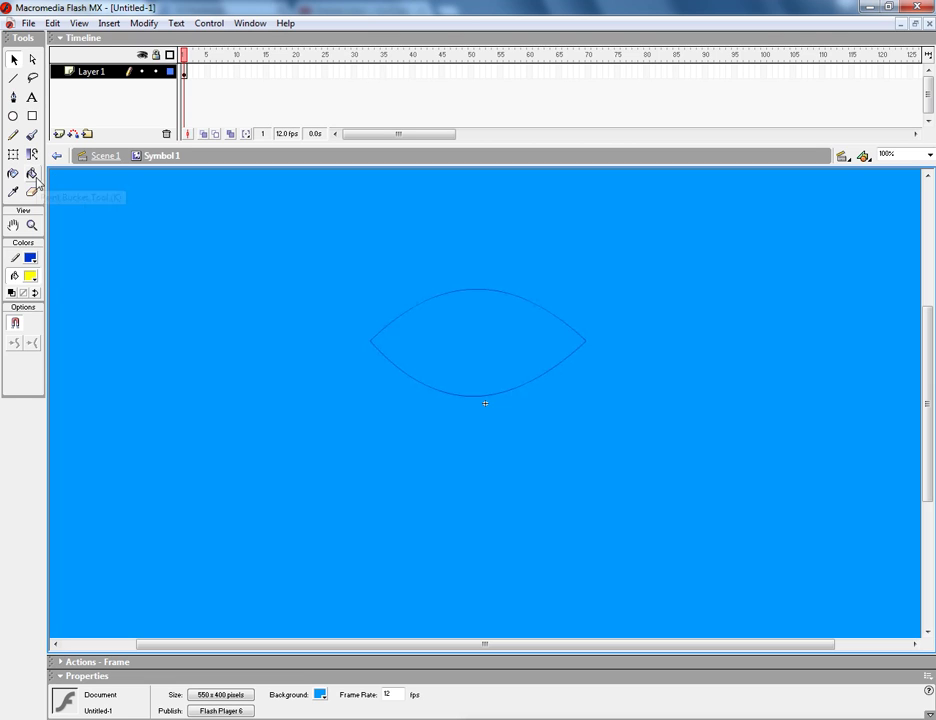
Fill the petal outline with the red-to-black radial gradient, placing the highlight near its right tip.
left_click(33, 175)
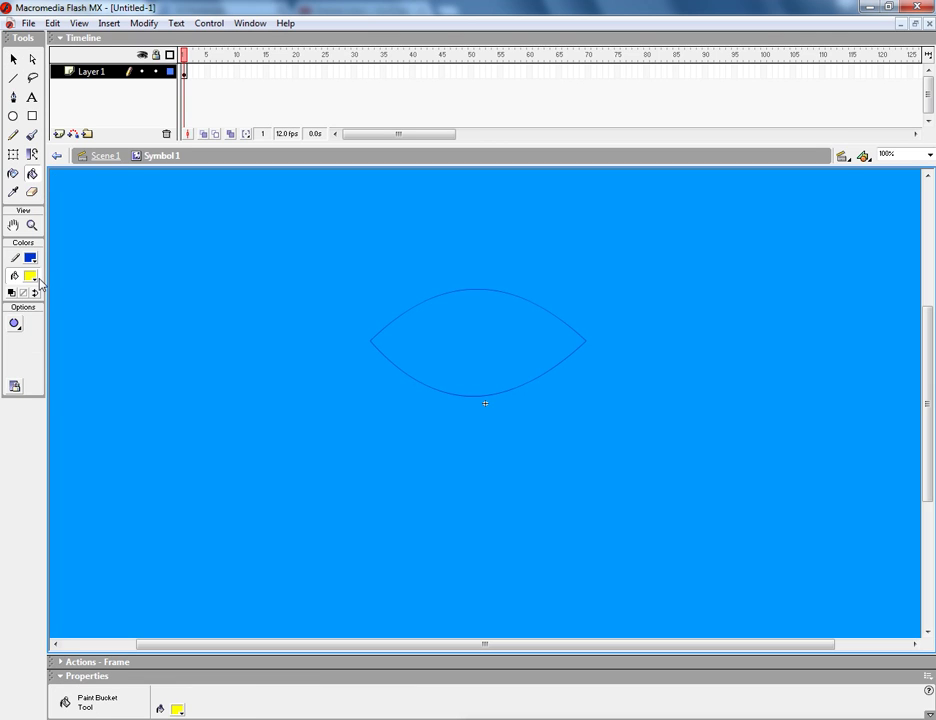
left_click(35, 279)
left_click(12, 375)
left_click(545, 342)
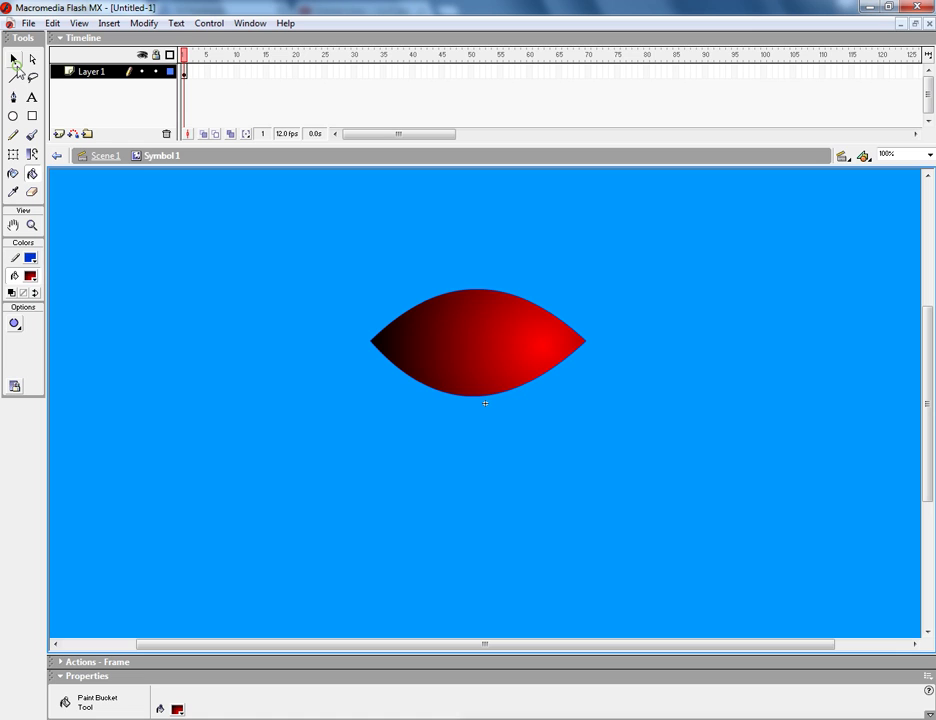
Duplicate the whole petal and place the copy to the left of the original so their tips meet.
left_click(15, 60)
double_click(537, 384)
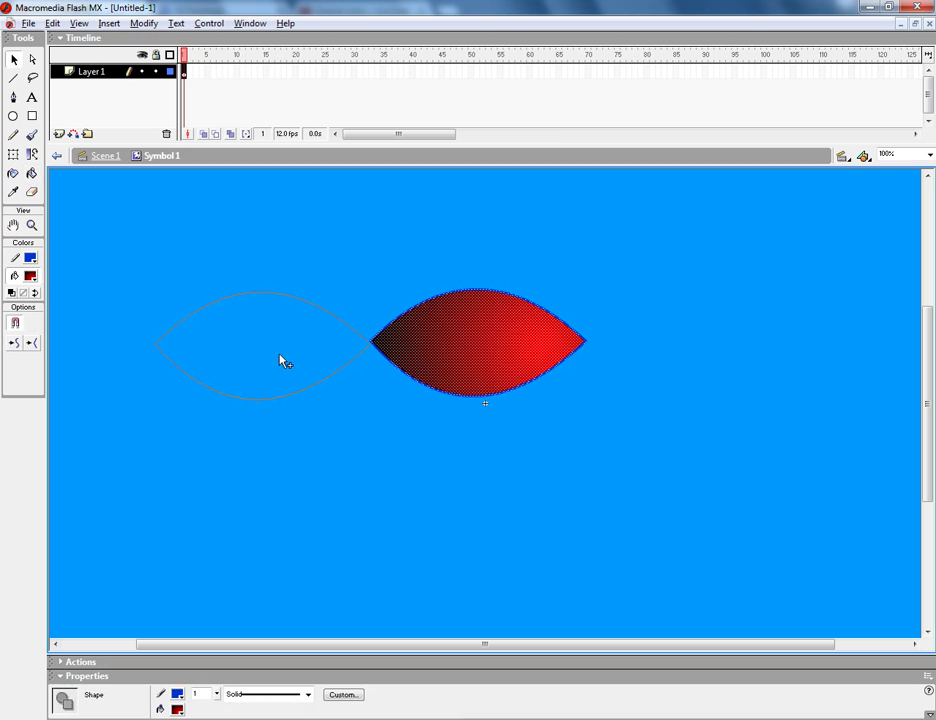
left_click_drag(283, 362, 535, 410)
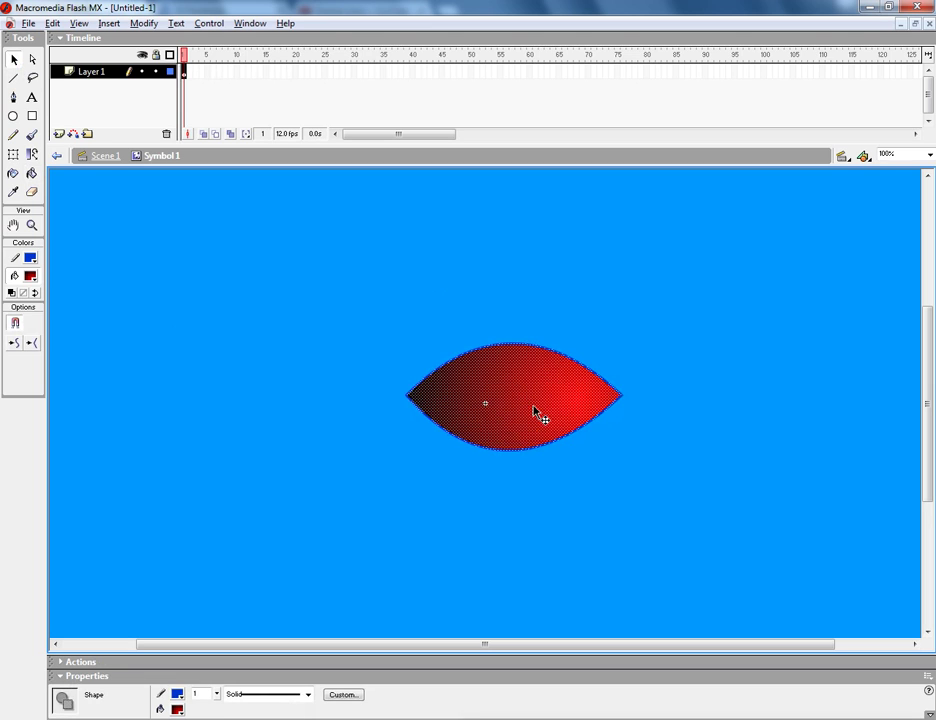
left_click_drag(535, 410, 336, 400)
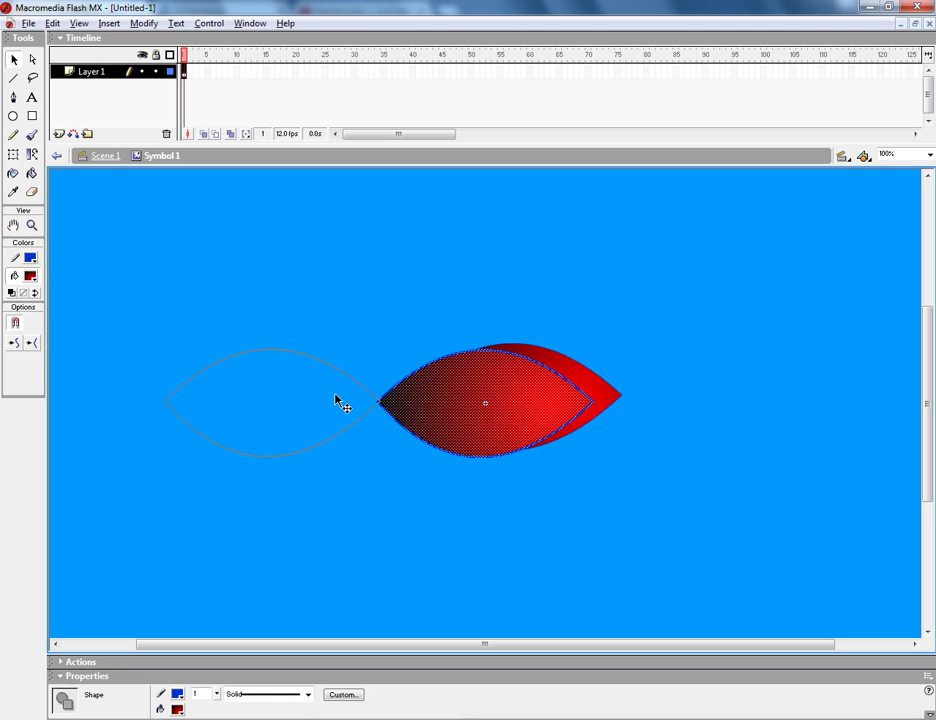
left_click_drag(336, 400, 337, 400)
left_click_drag(337, 400, 369, 394)
Paste a copy of the petal pair, rotate it to vertical and center it on the horizontal pair to form a cross.
key("ctrl+a")
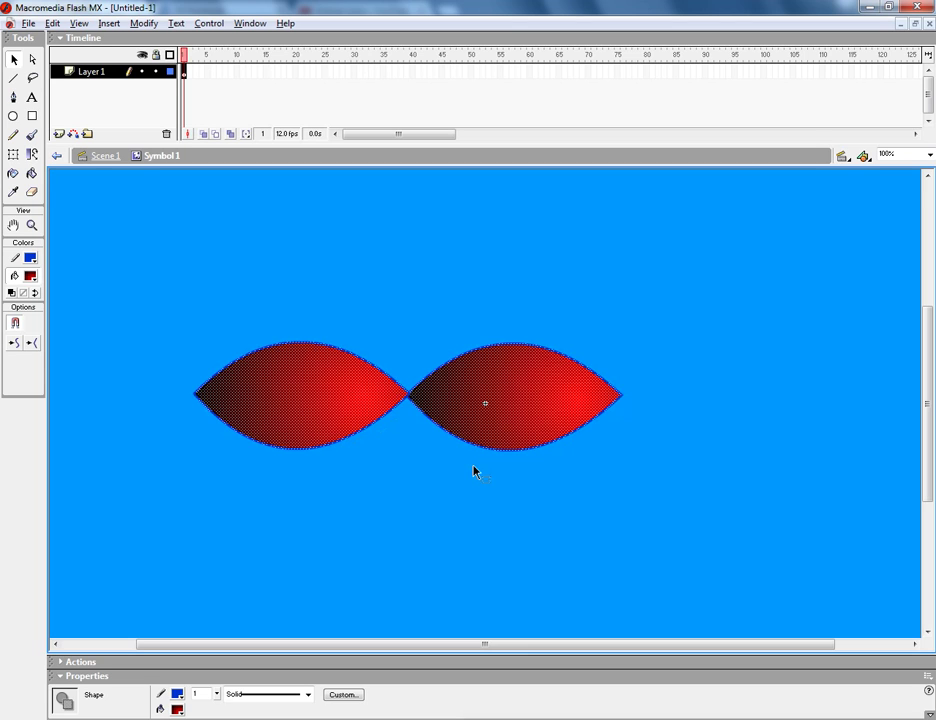
key("ctrl+v")
key("q")
left_click_drag(703, 345, 451, 278)
left_click_drag(473, 303, 406, 313)
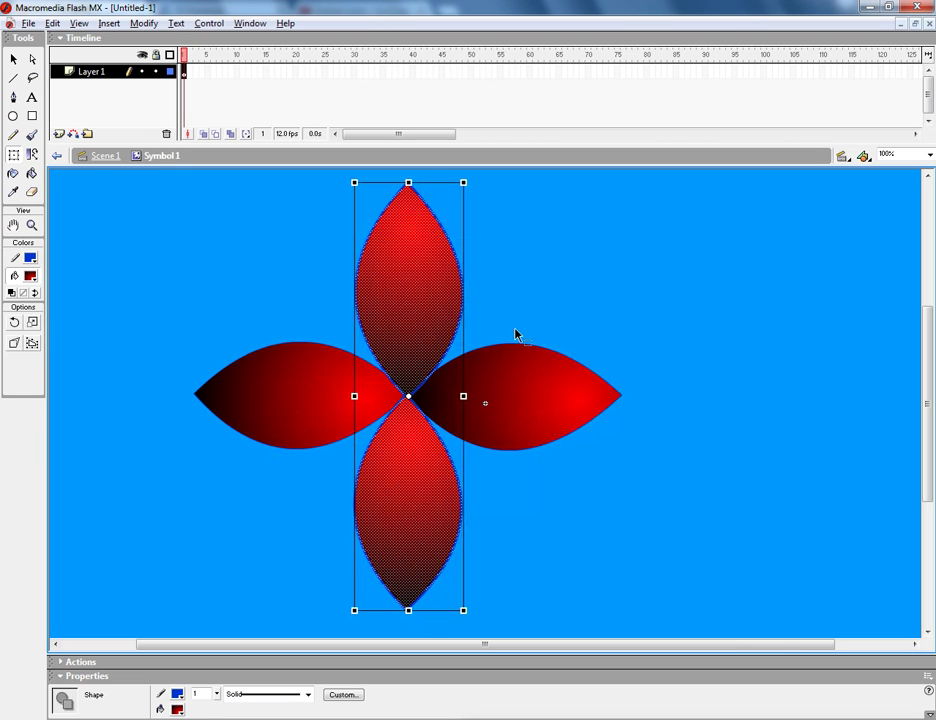
Paste a copy of the four-petal cross, center it on the original and rotate it so its petals fill the gaps.
key("ctrl+v")
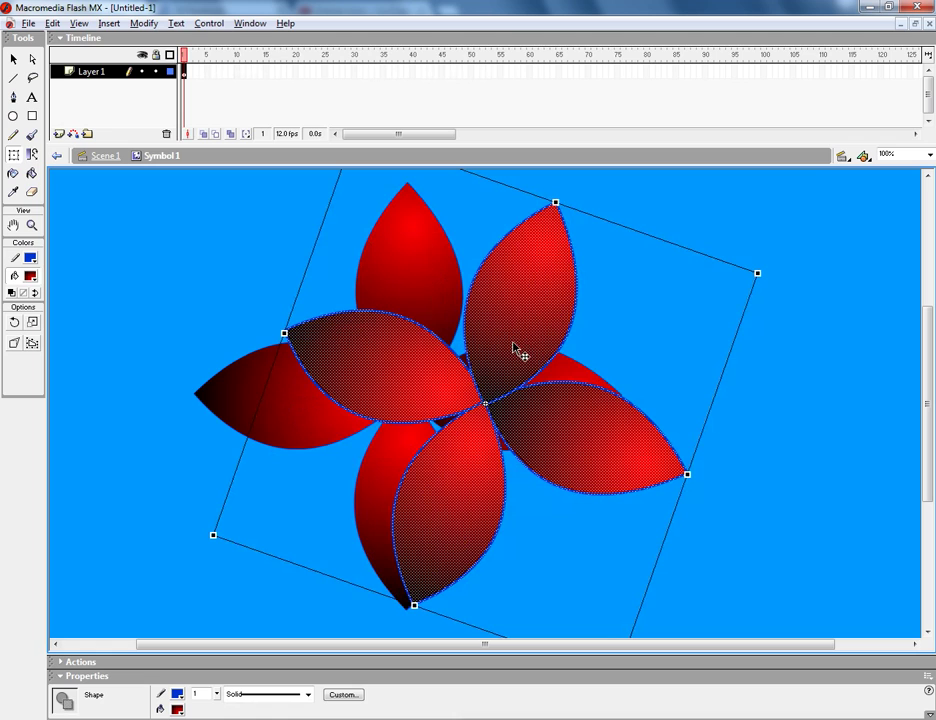
left_click_drag(513, 348, 437, 330)
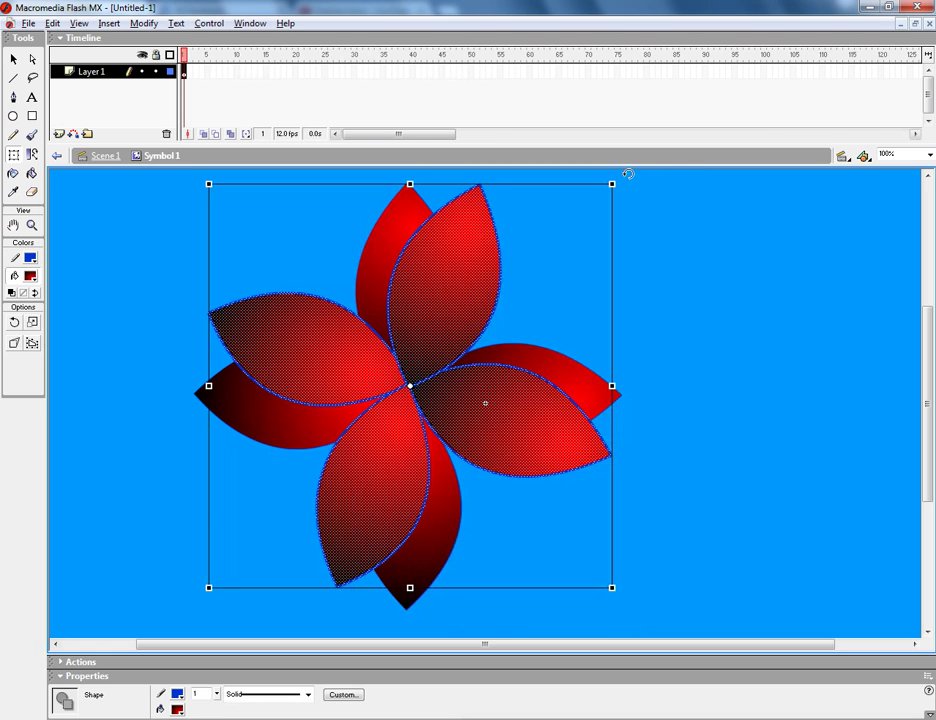
left_click_drag(628, 174, 733, 338)
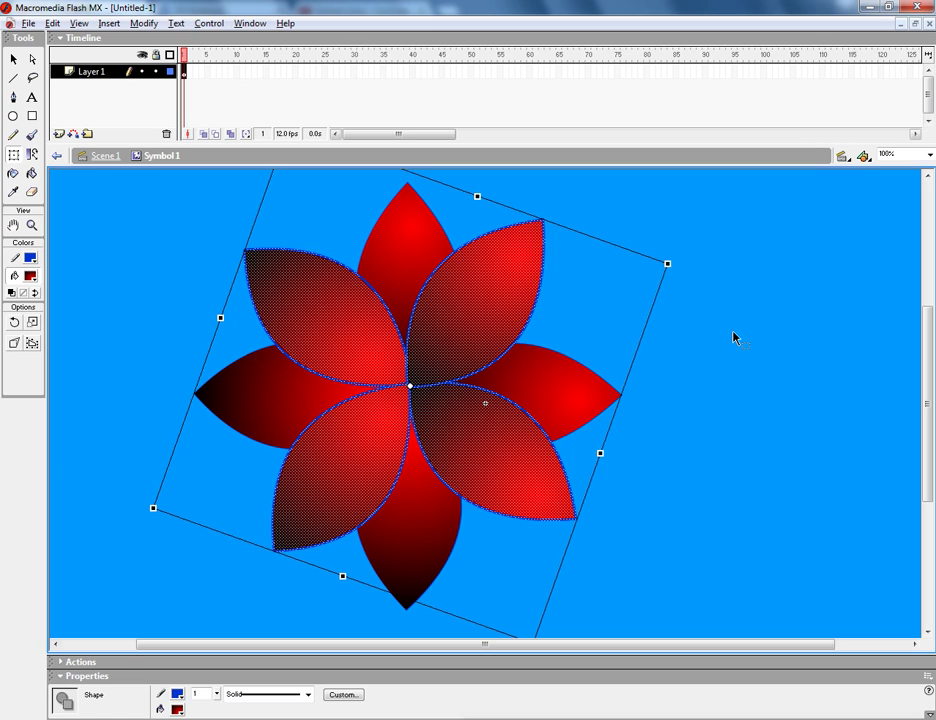
left_click(735, 336)
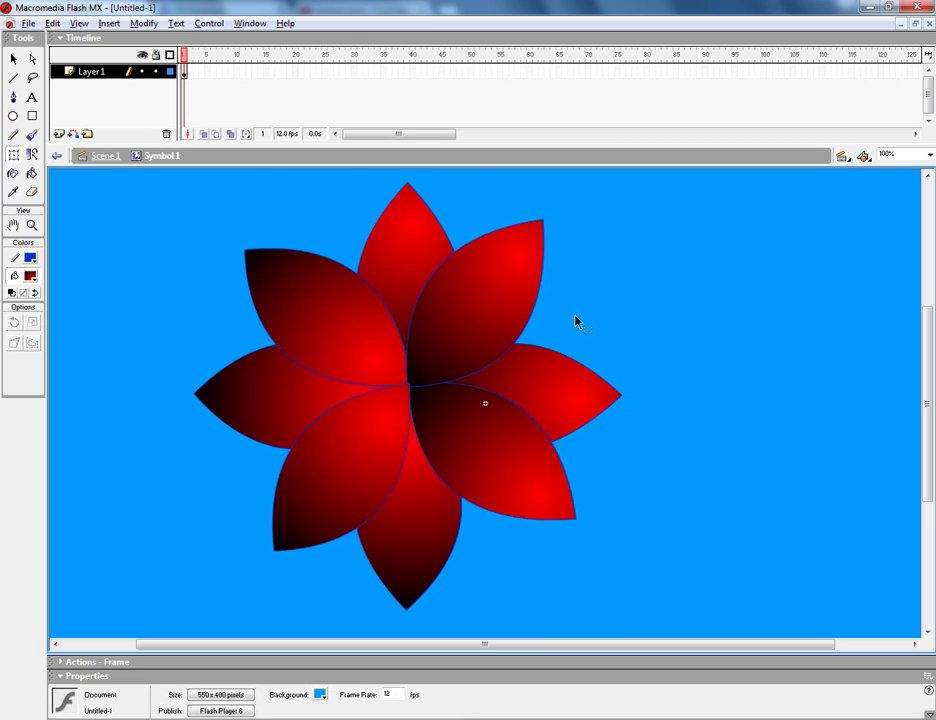
Skew the whole flower horizontally and vertically, squash it to less than half its height and shift it slightly down and left.
double_click(297, 375)
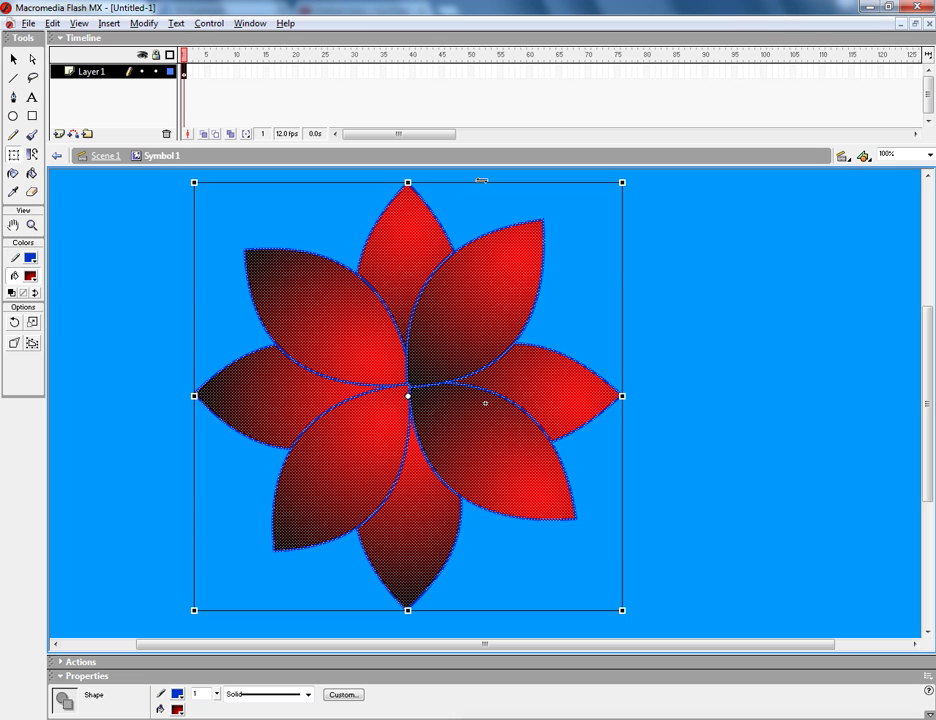
left_click_drag(481, 180, 536, 181)
left_click_drag(636, 403, 645, 364)
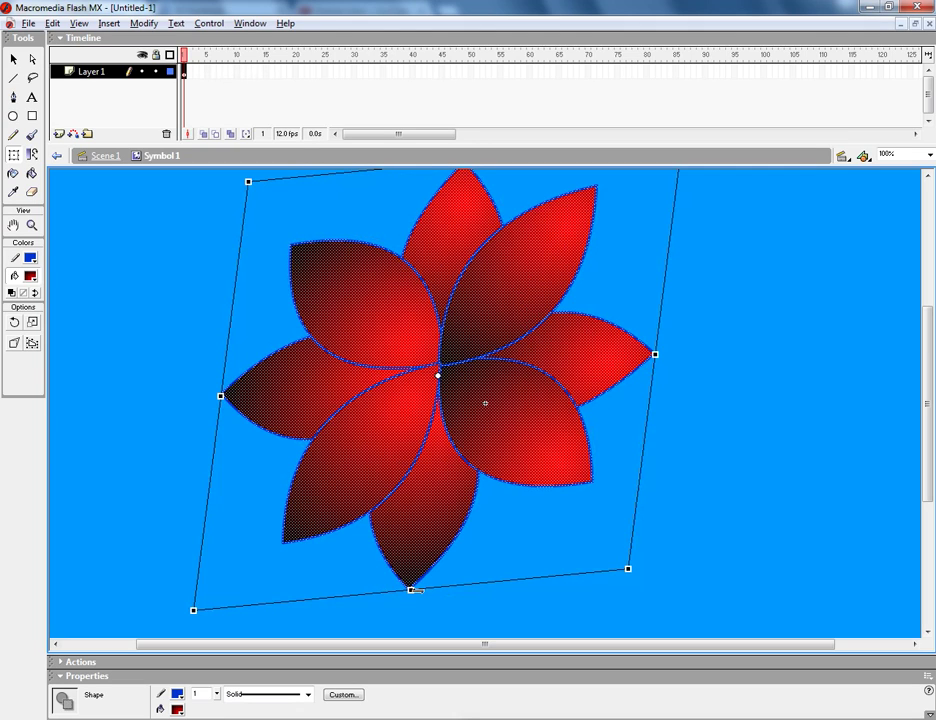
left_click_drag(412, 590, 441, 350)
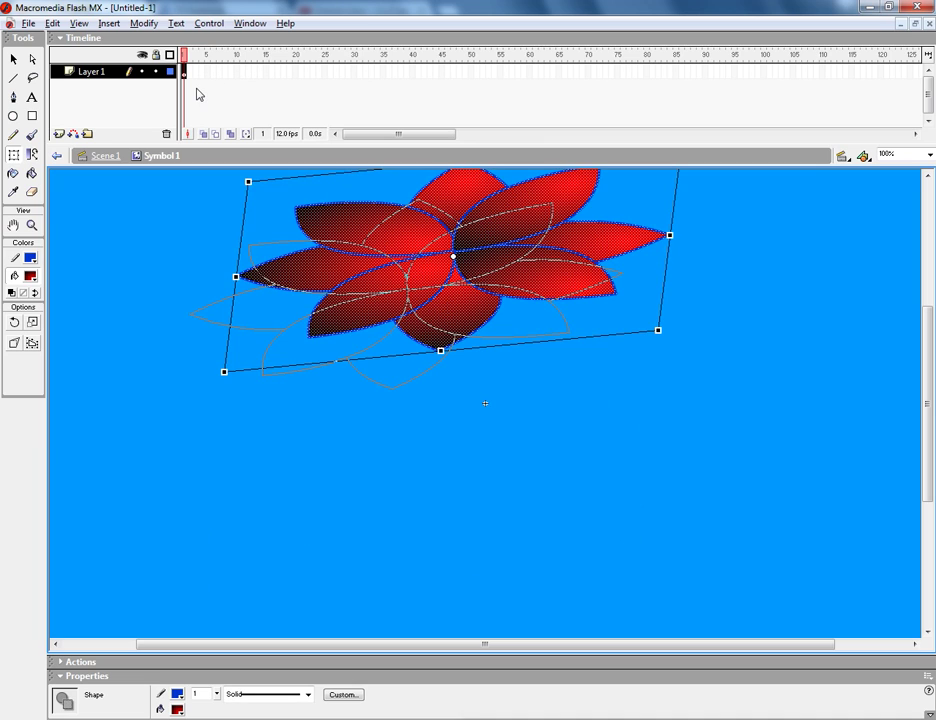
left_click(184, 75)
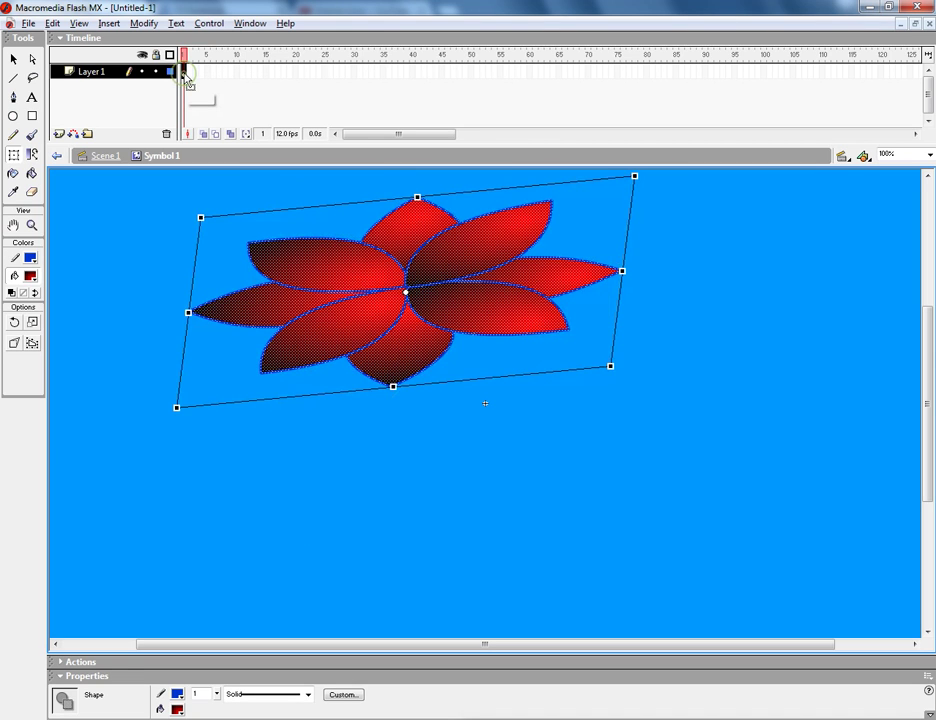
Insert a keyframe at frame 5 of the flower symbol and skew the flower so its right side tilts slightly downward.
left_click(207, 71)
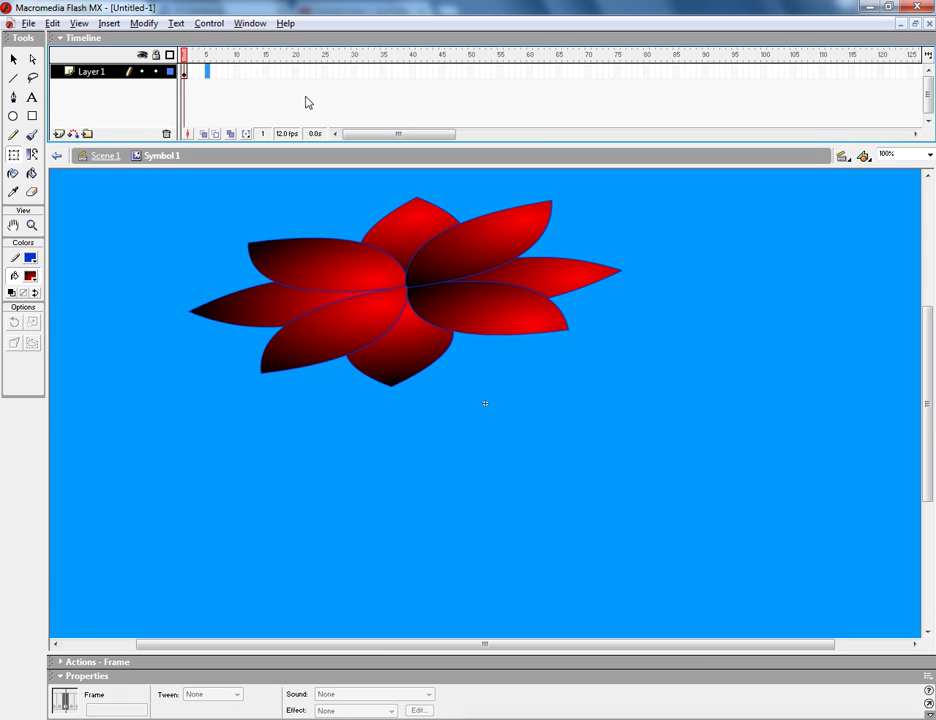
key("F6")
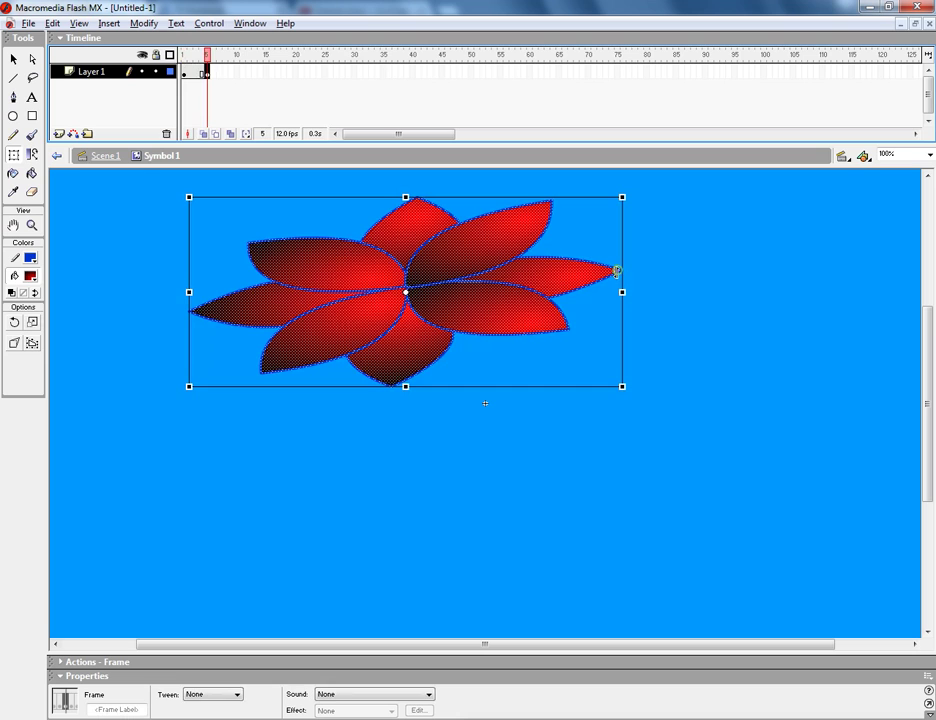
left_click_drag(617, 271, 617, 295)
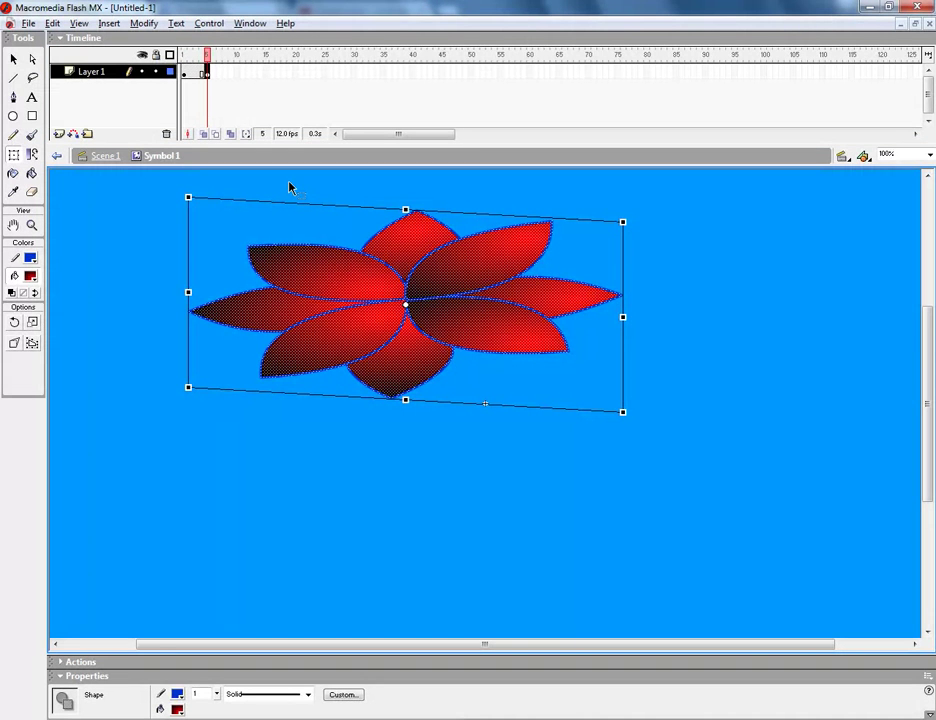
Return to the main scene, show the document's Library and park it clear of the stage.
key("ctrl+e")
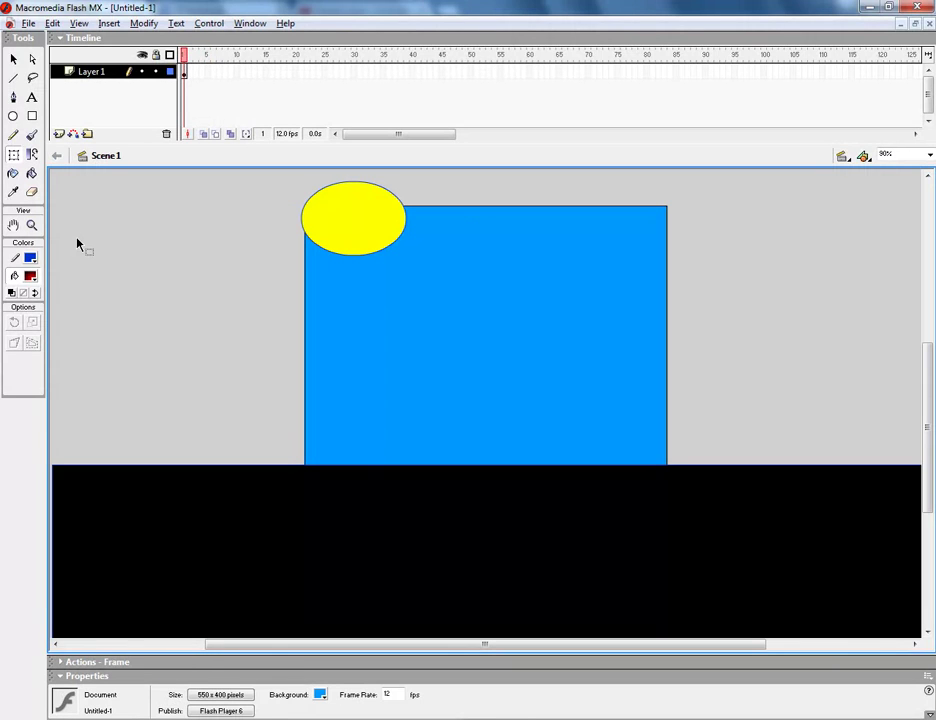
key("F11")
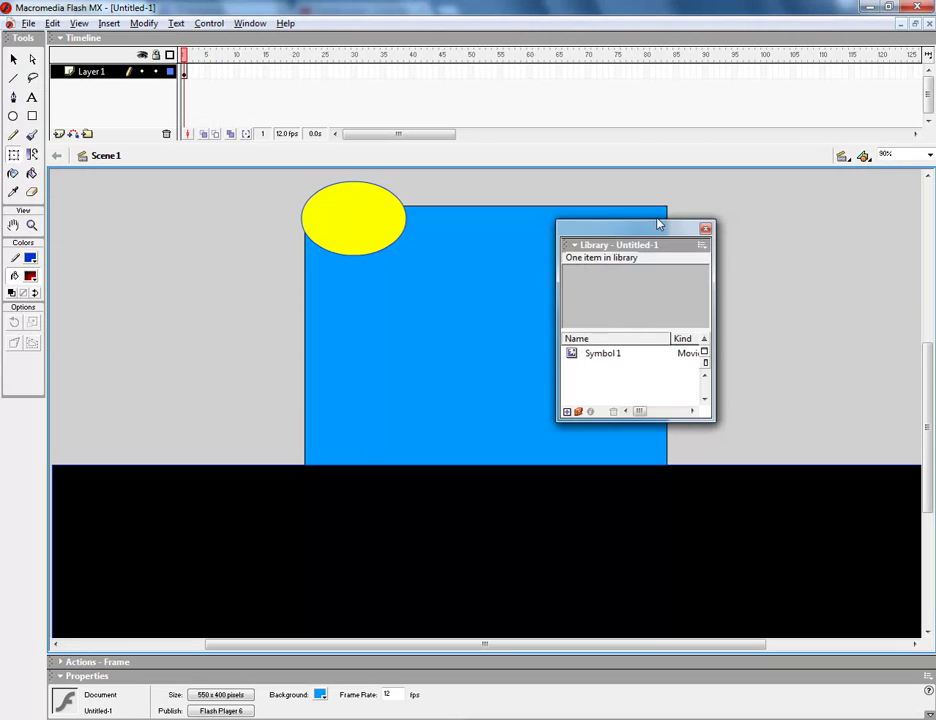
left_click_drag(659, 224, 914, 202)
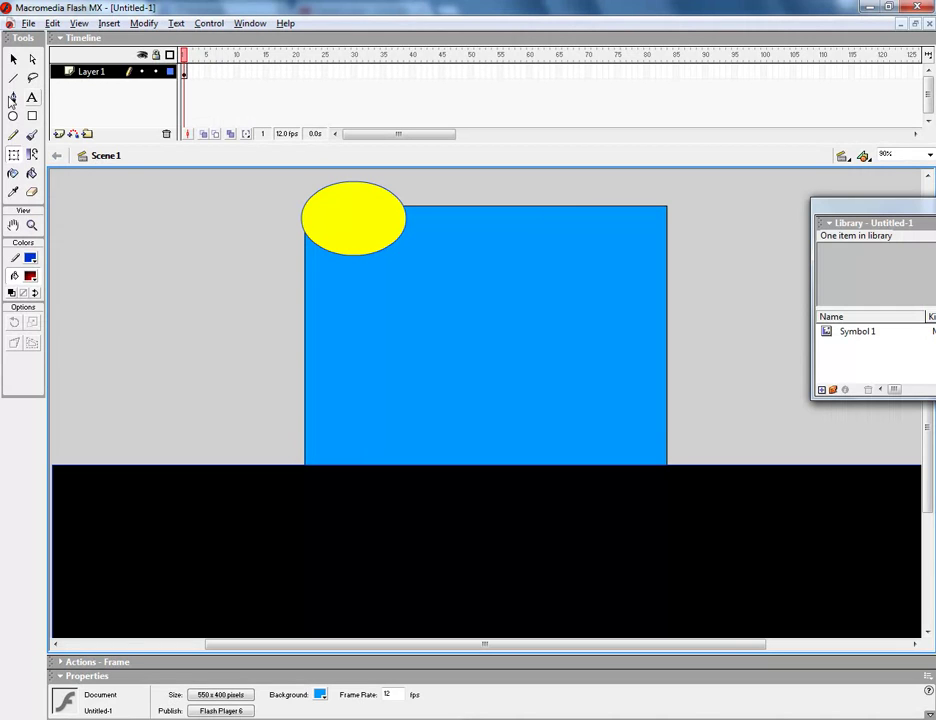
key("ctrl+z")
key("v")
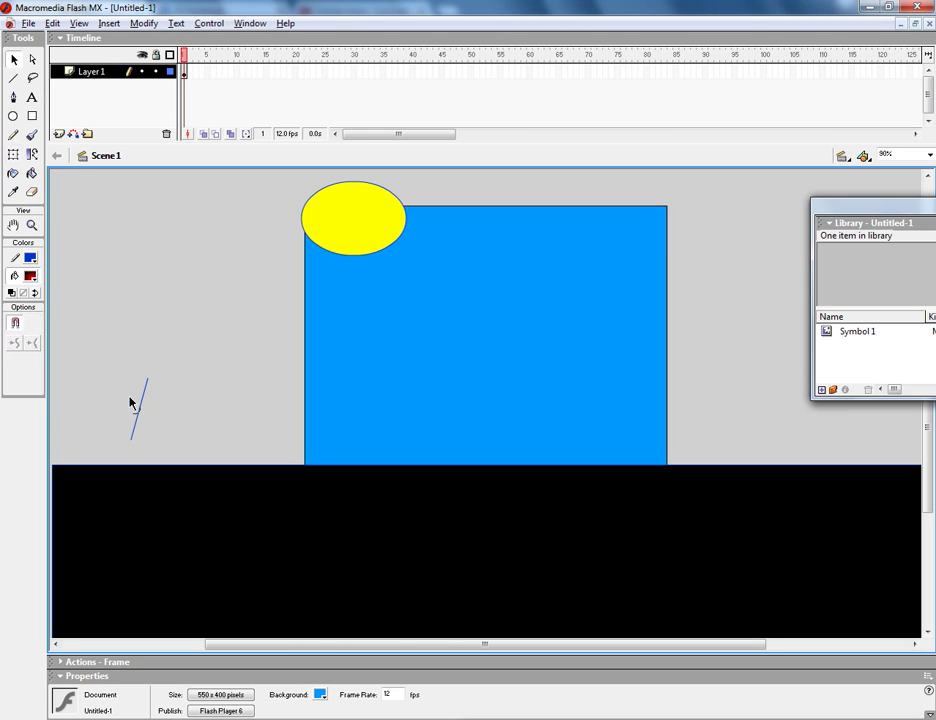
left_click_drag(130, 400, 126, 410)
key("n")
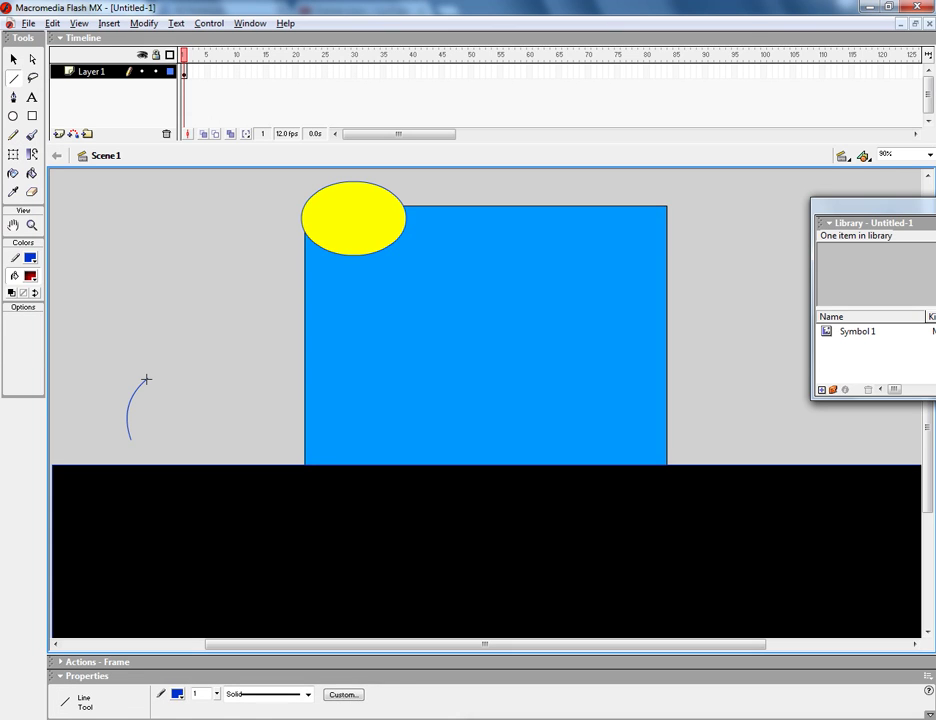
key("v")
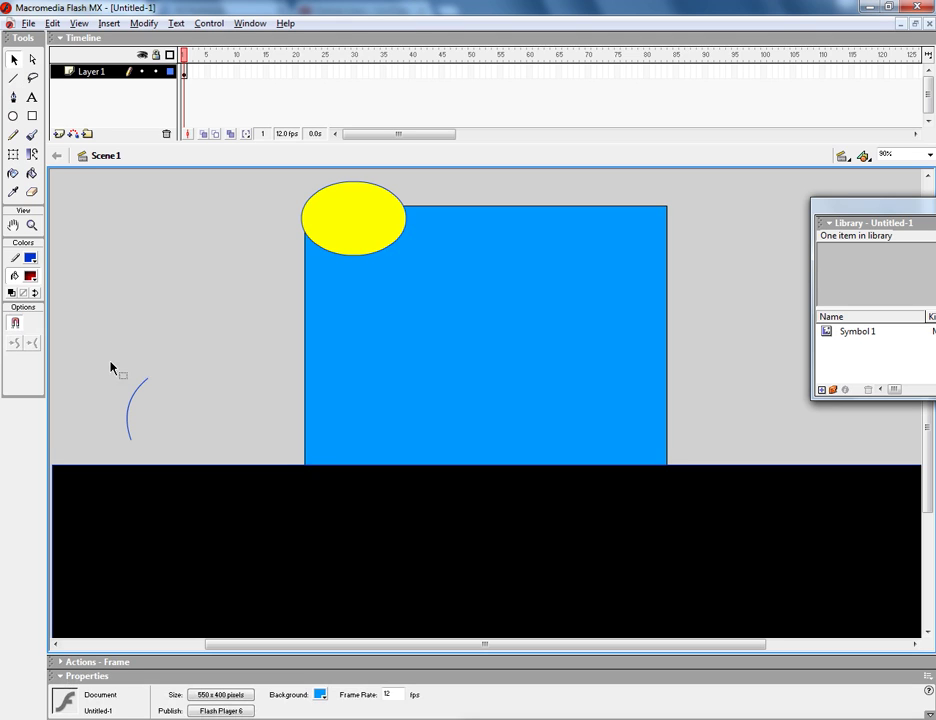
key("ctrl+z")
Draw a narrow upright rectangle left of the stage, above the black ground, and fill it with solid green.
left_click(31, 117)
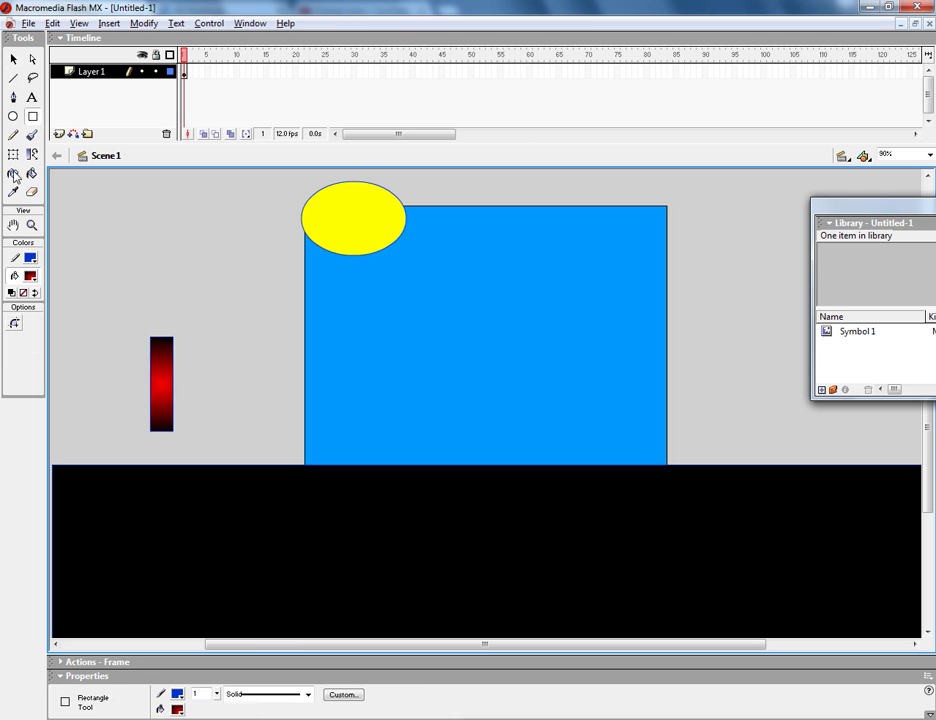
left_click(31, 173)
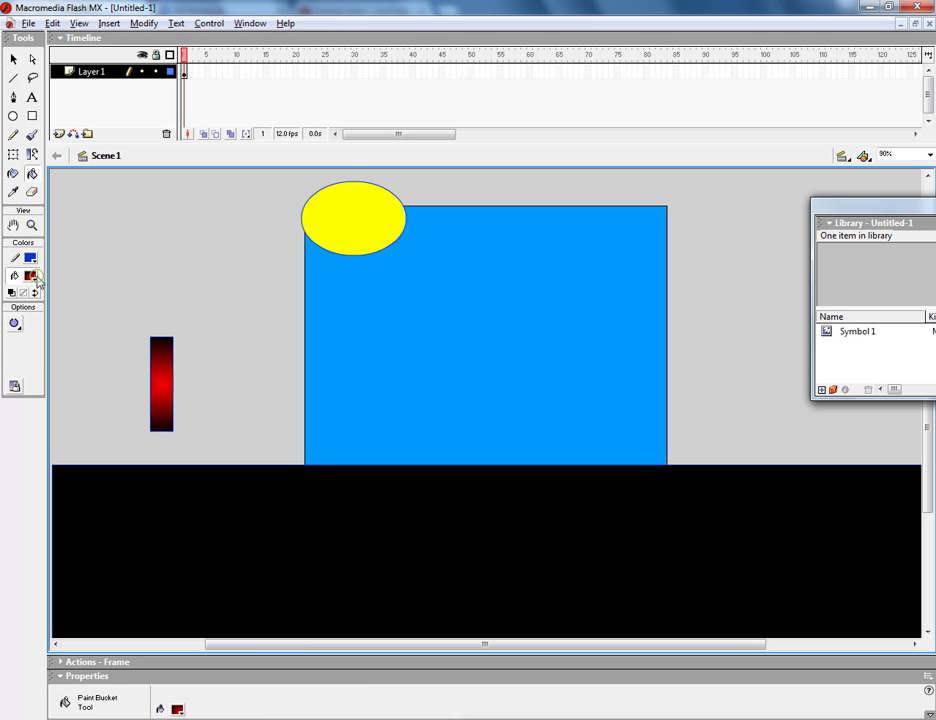
left_click(35, 277)
left_click(174, 381)
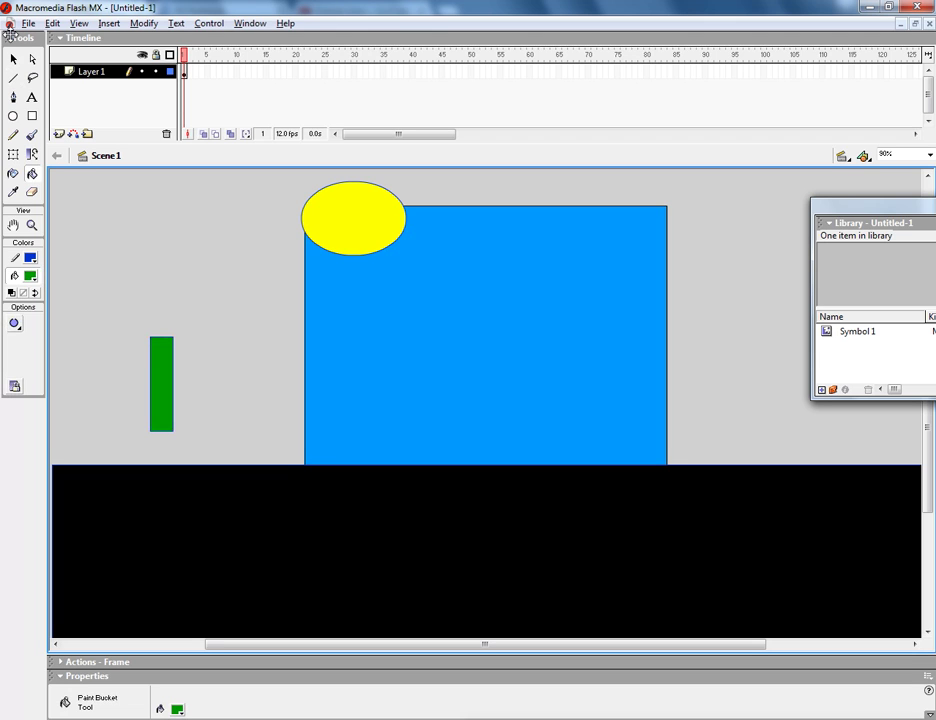
Shape the green rectangle into a pointed blade with a curved left edge, and overlap it with a mirrored copy.
key("v")
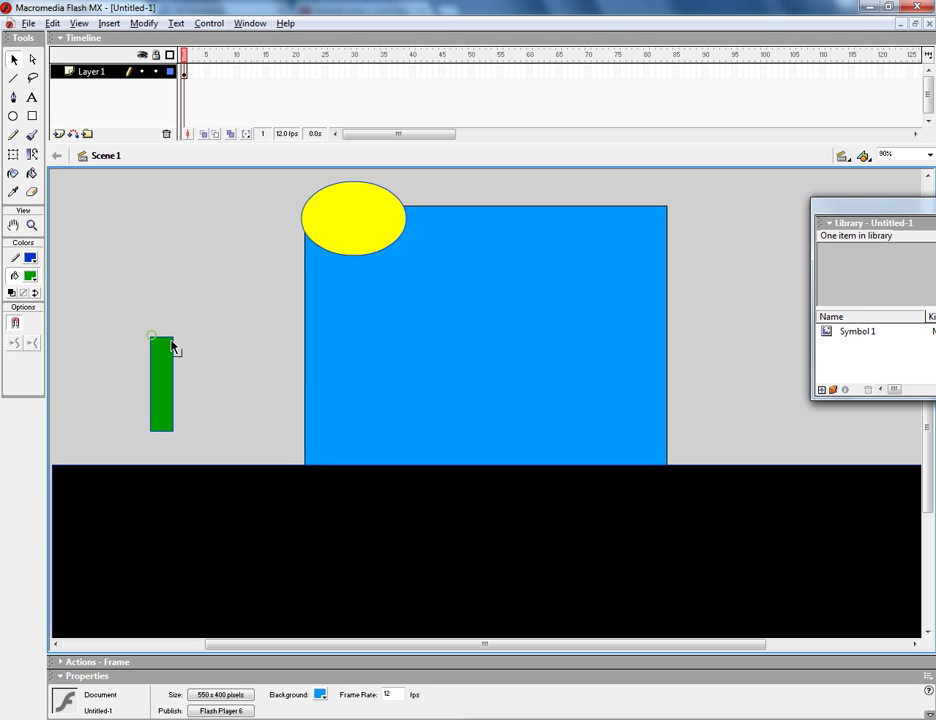
left_click_drag(172, 341, 147, 354)
left_click(163, 380)
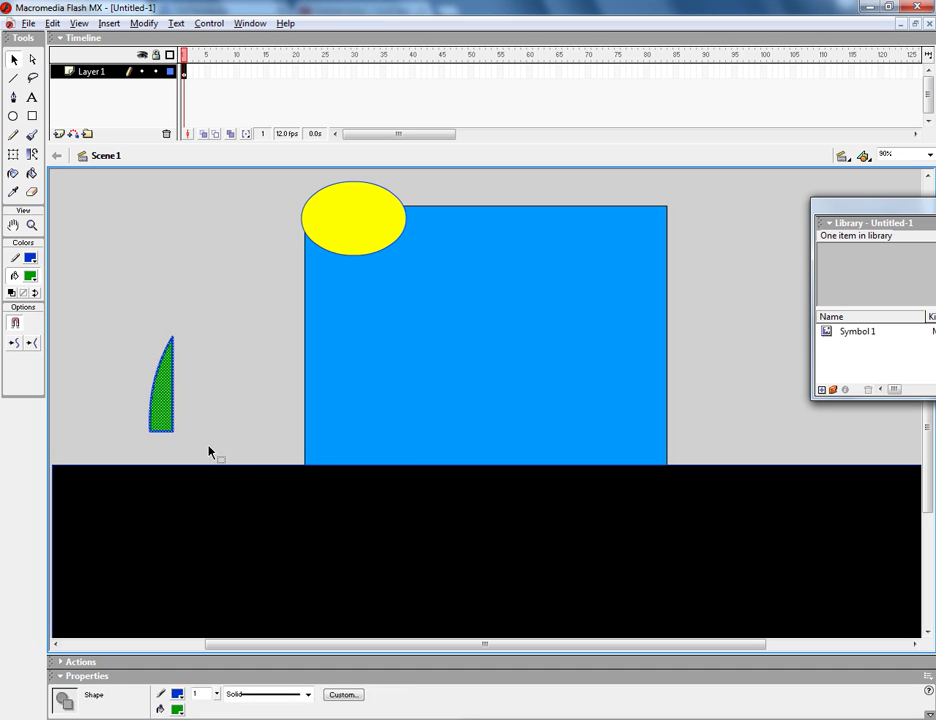
key("q")
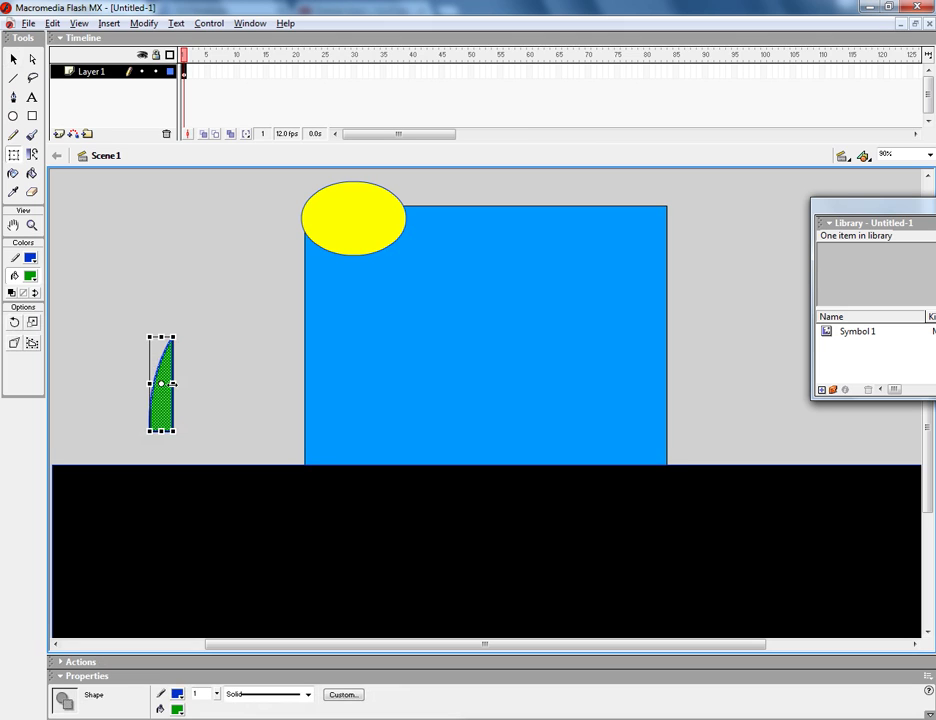
left_click_drag(172, 383, 127, 383)
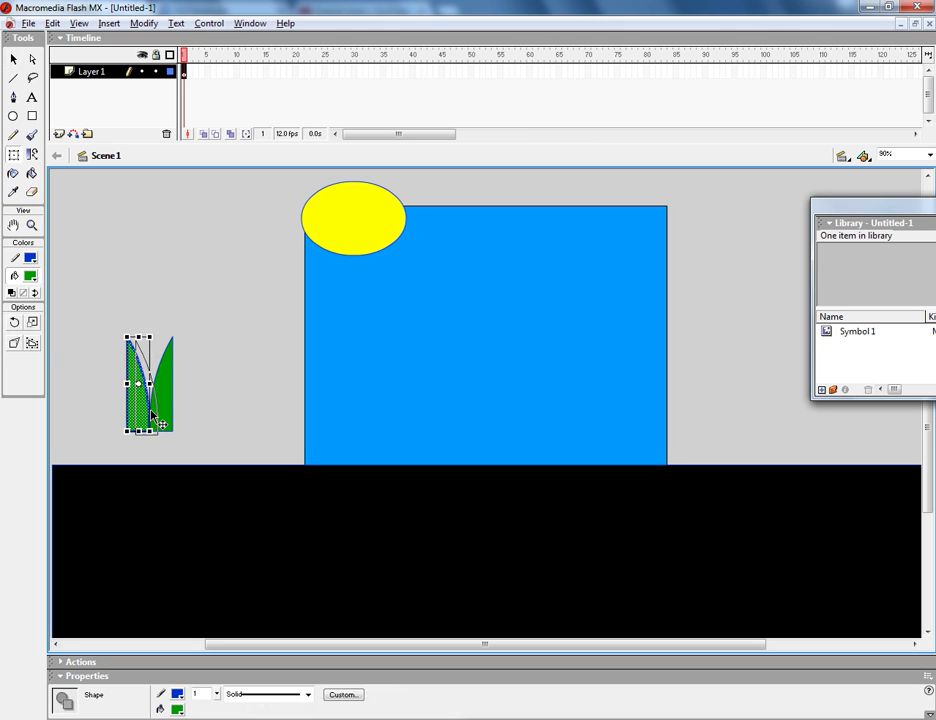
key("ctrl+z")
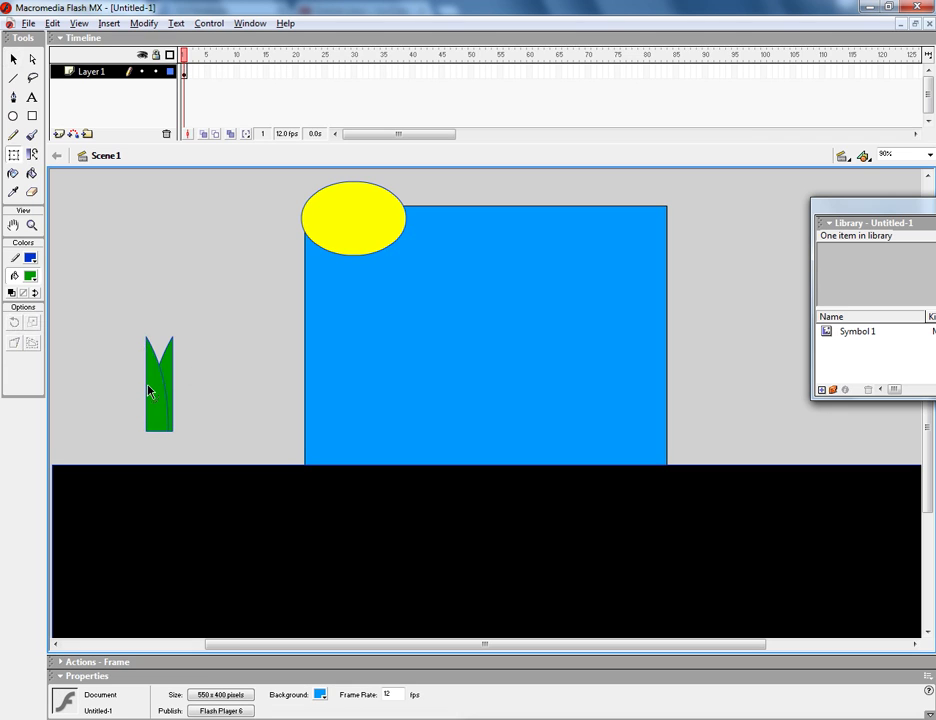
Curve the outer edges of the paired blades inward and delete the outlines between them to form a single forked stem.
left_click_drag(147, 385, 154, 385)
key("ctrl+z")
left_click(163, 378)
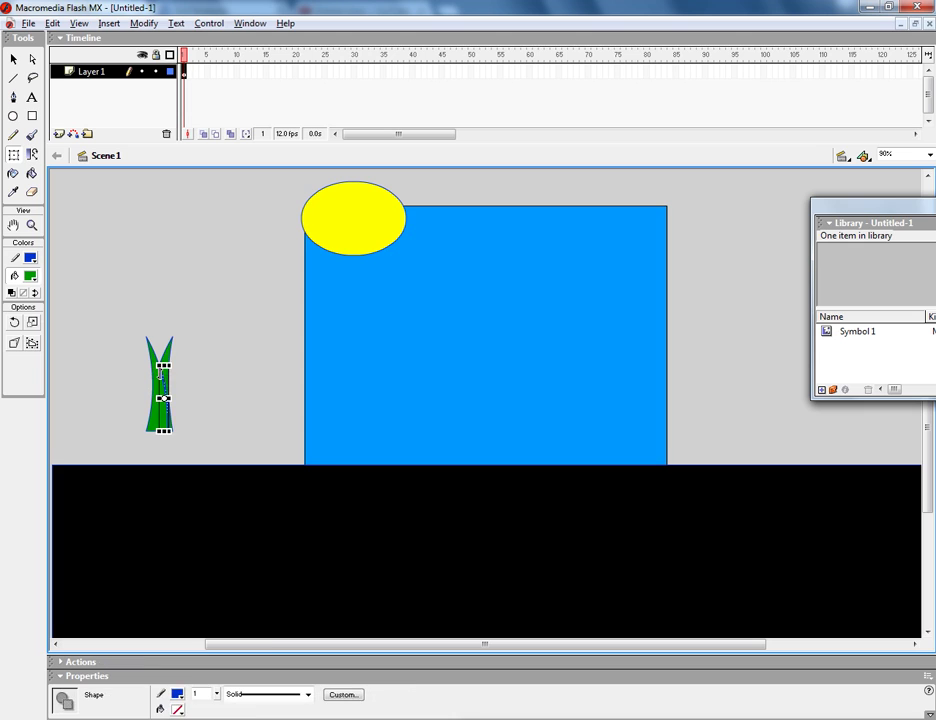
key("Delete")
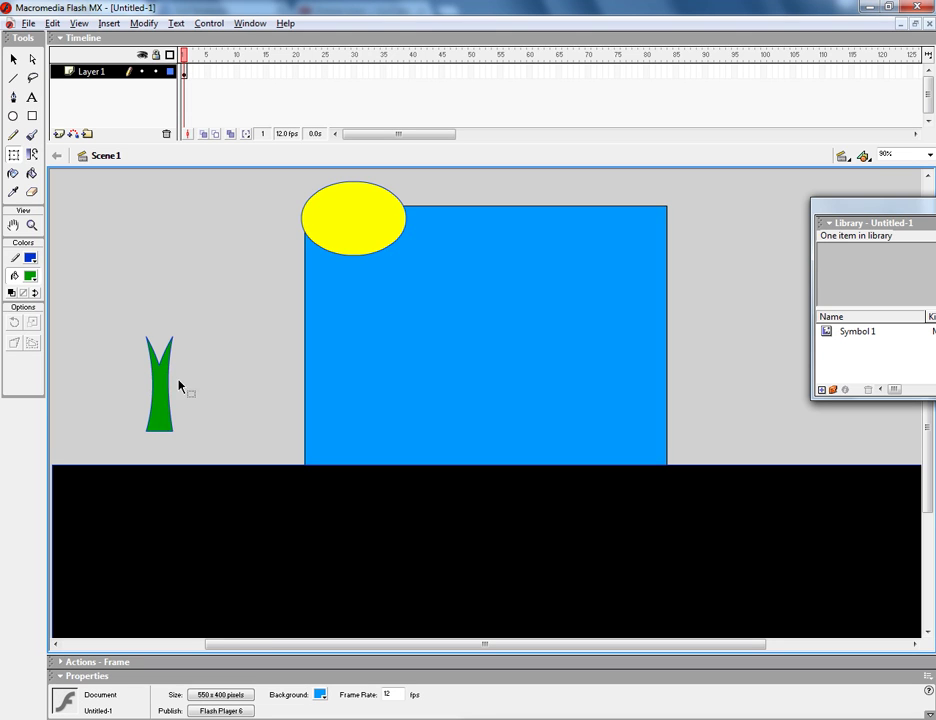
Shrink the green stem to about two thirds of its size and stand it on the black ground left of the stage.
left_click(165, 375)
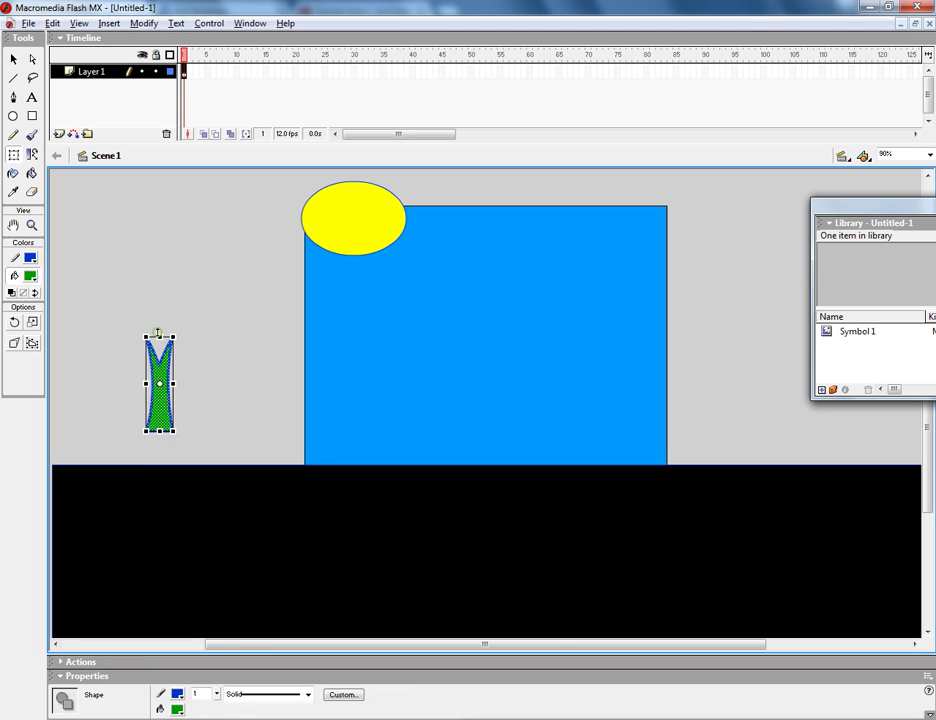
left_click_drag(157, 333, 164, 398)
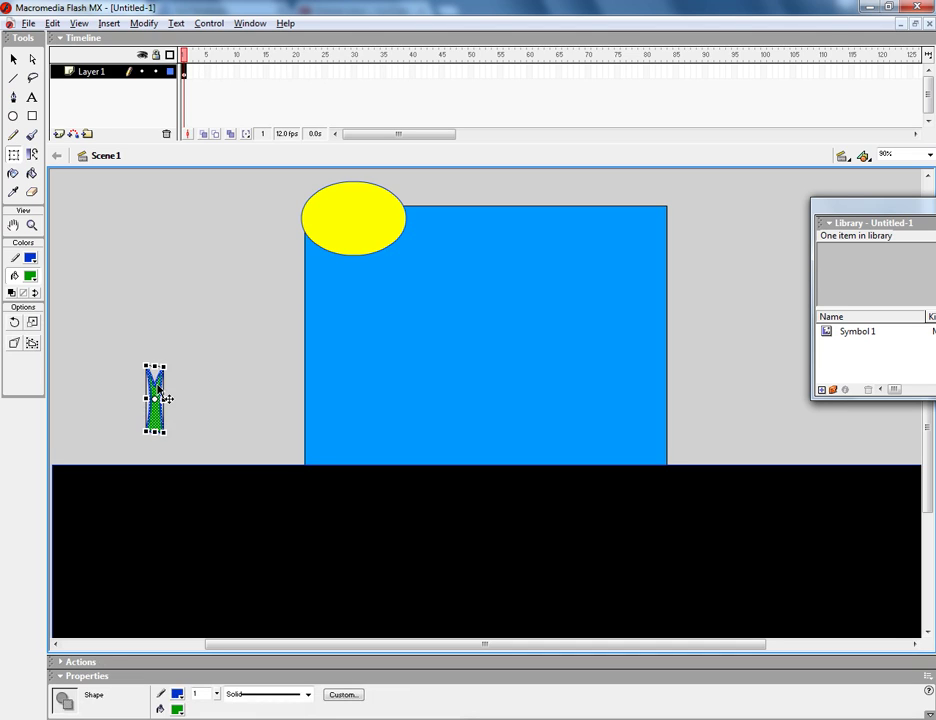
left_click_drag(158, 392, 134, 425)
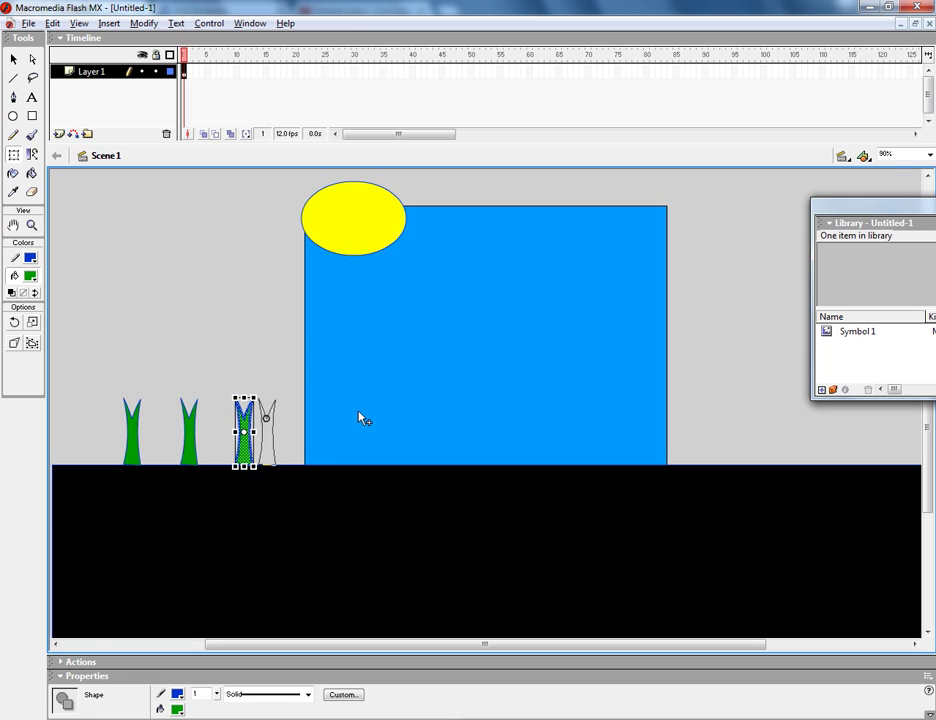
Duplicate the stem along the edge of the black ground to make a row of ten stems across the scene.
left_click_drag(359, 412, 346, 408)
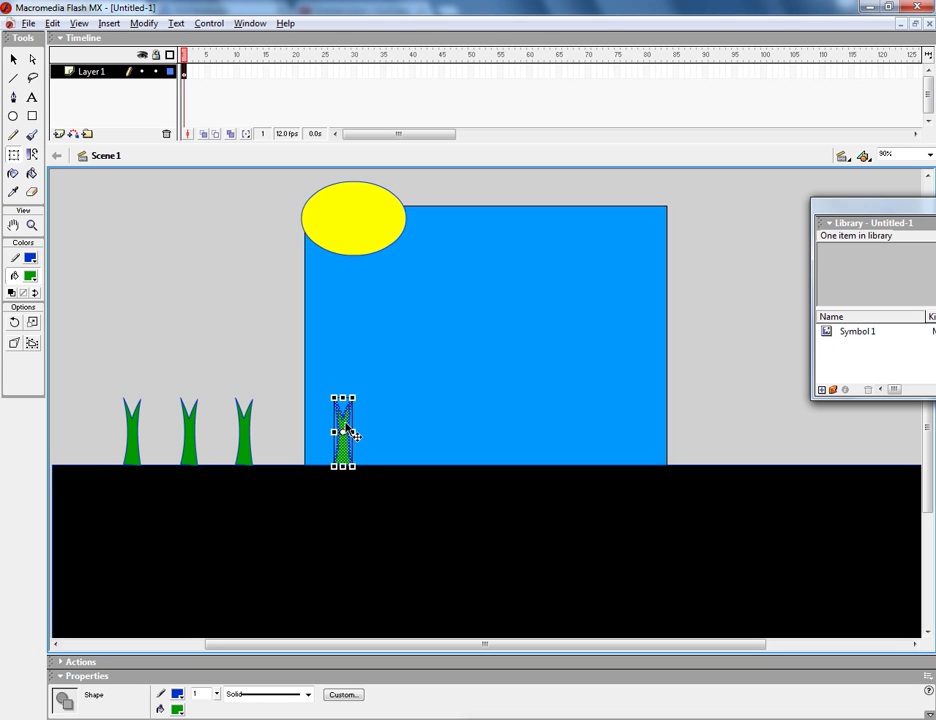
left_click_drag(347, 428, 405, 428)
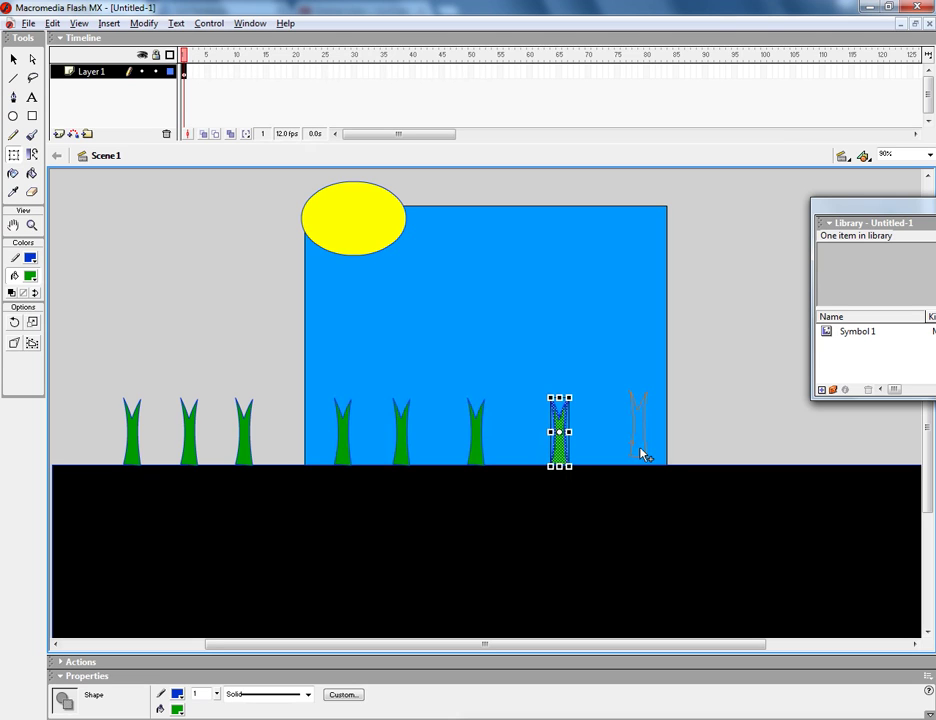
left_click_drag(642, 455, 642, 455)
left_click_drag(642, 455, 776, 468)
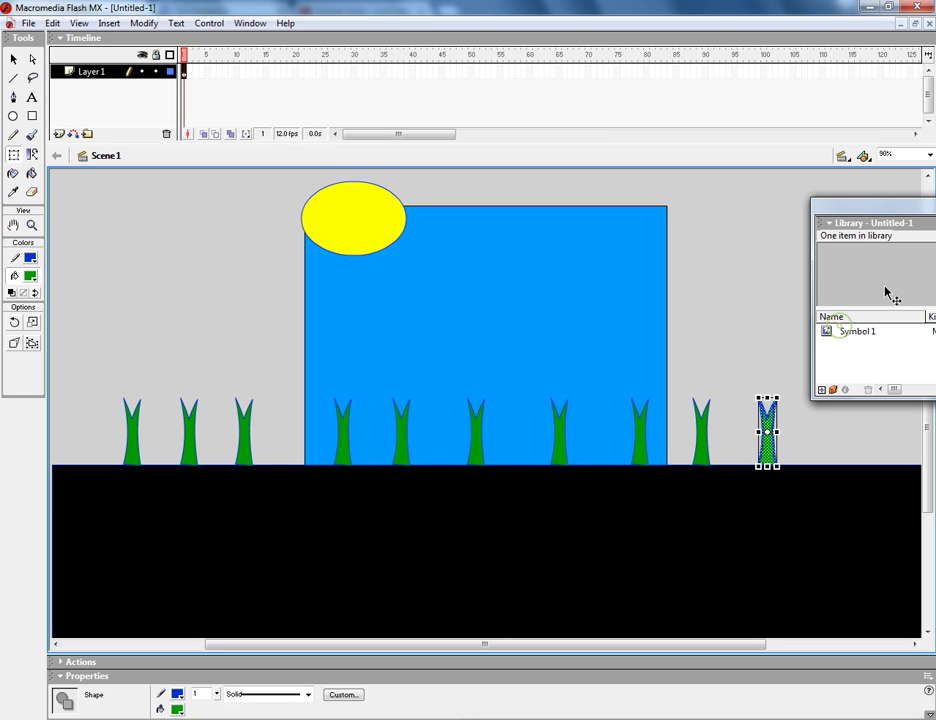
Place the flower symbol in the scene, scale it down to fit a stem, and copy it onto the top of every stem.
left_click_drag(886, 293, 366, 436)
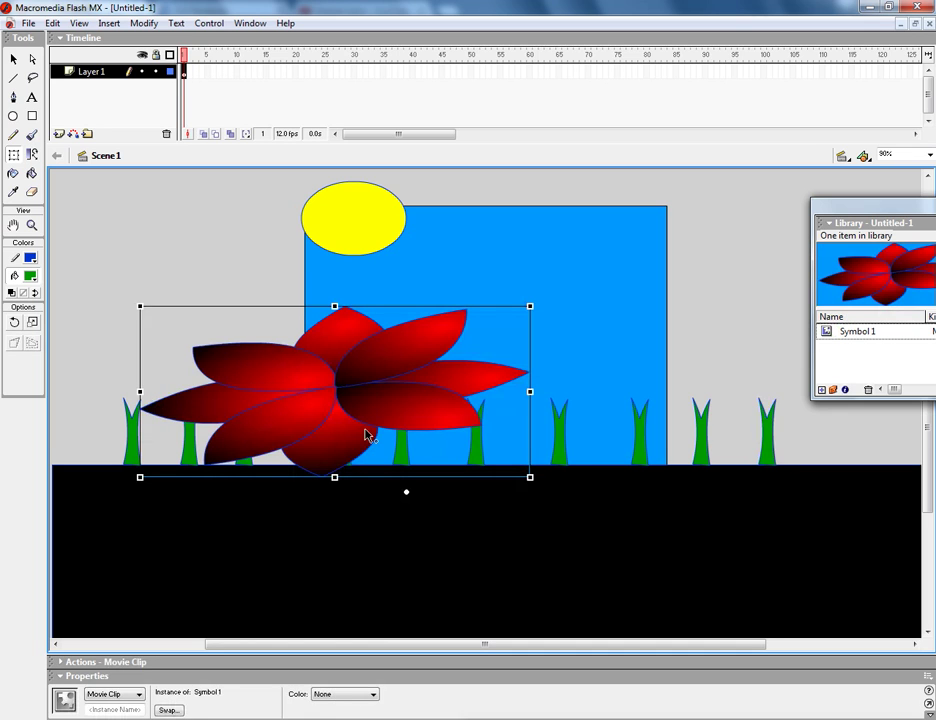
left_click_drag(530, 306, 401, 346)
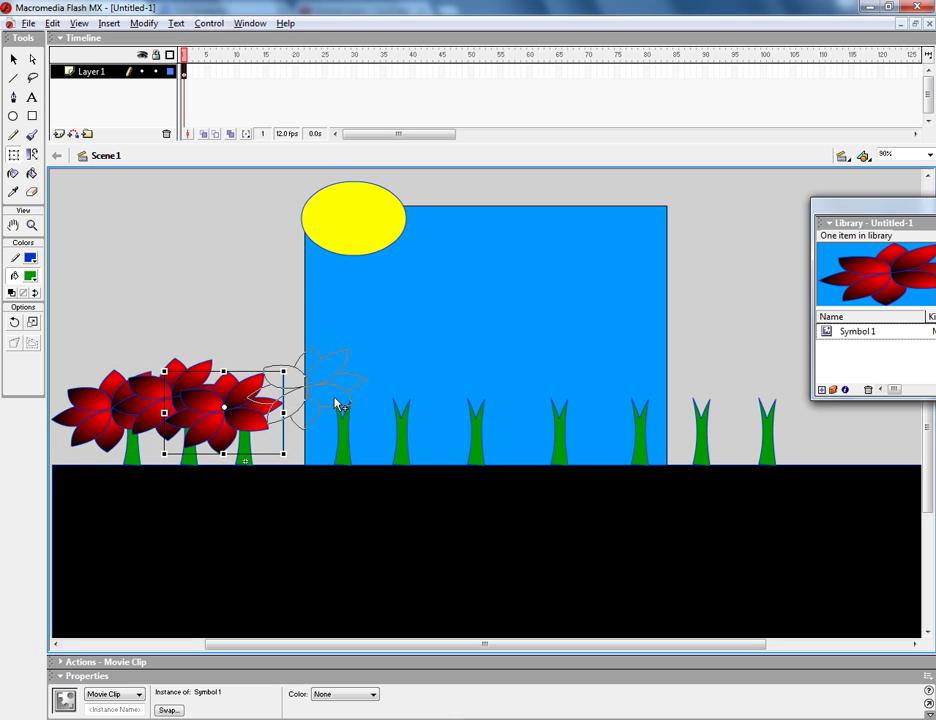
left_click_drag(335, 403, 410, 422)
left_click_drag(410, 422, 478, 414)
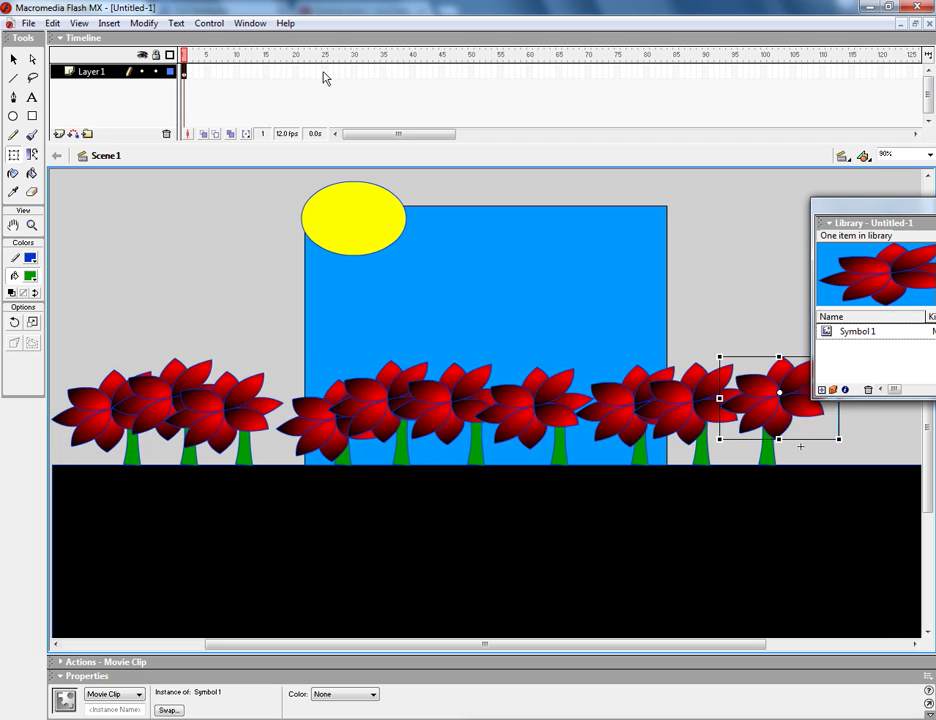
Extend the scene layer to a keyframe at frame 65, lock it and add a new layer above it.
left_click(559, 73)
key("F5")
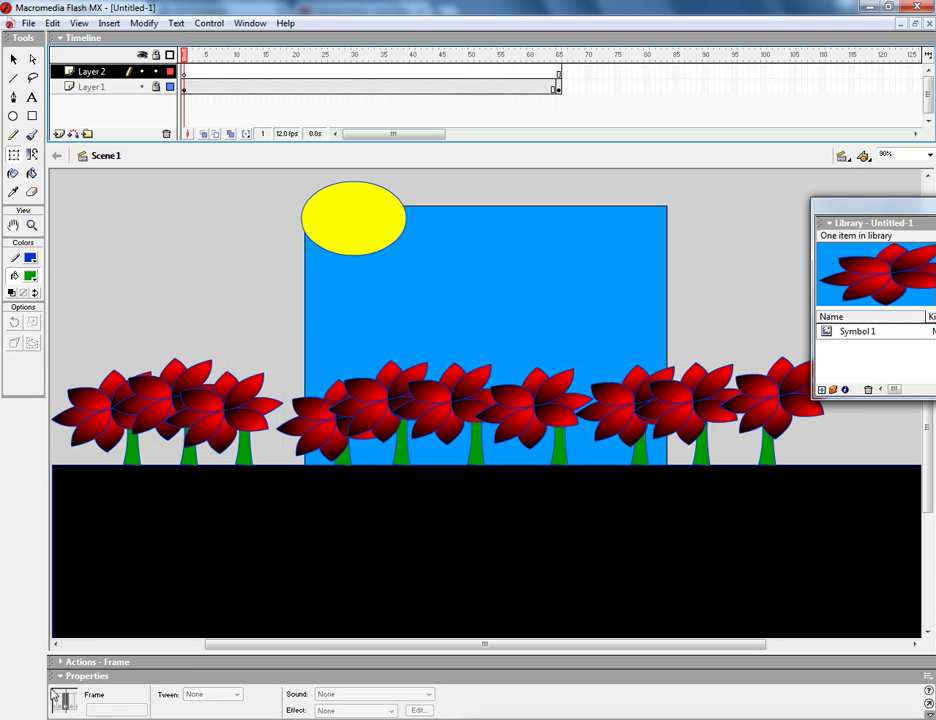
Switch to a new blank document in Microsoft Office Word 2007.
left_click(69, 612)
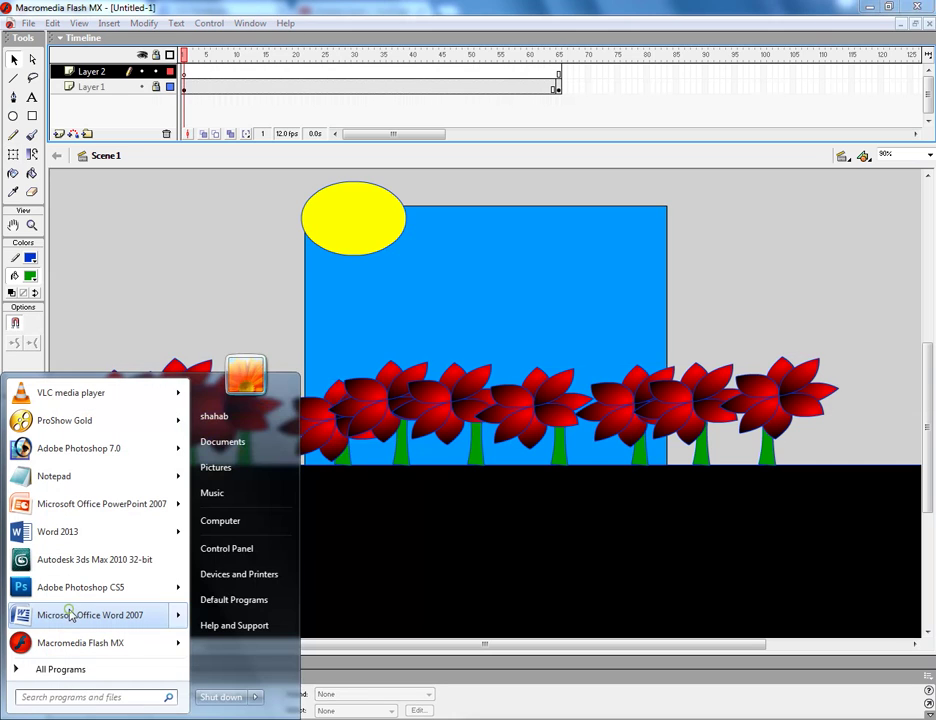
mouse_move(70, 615)
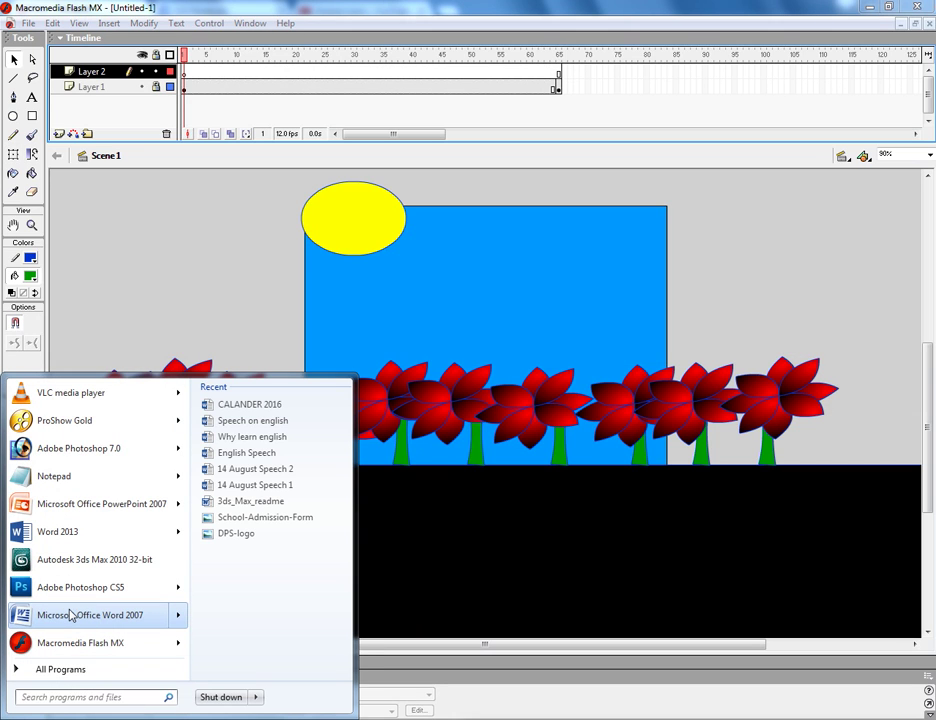
left_click(69, 611)
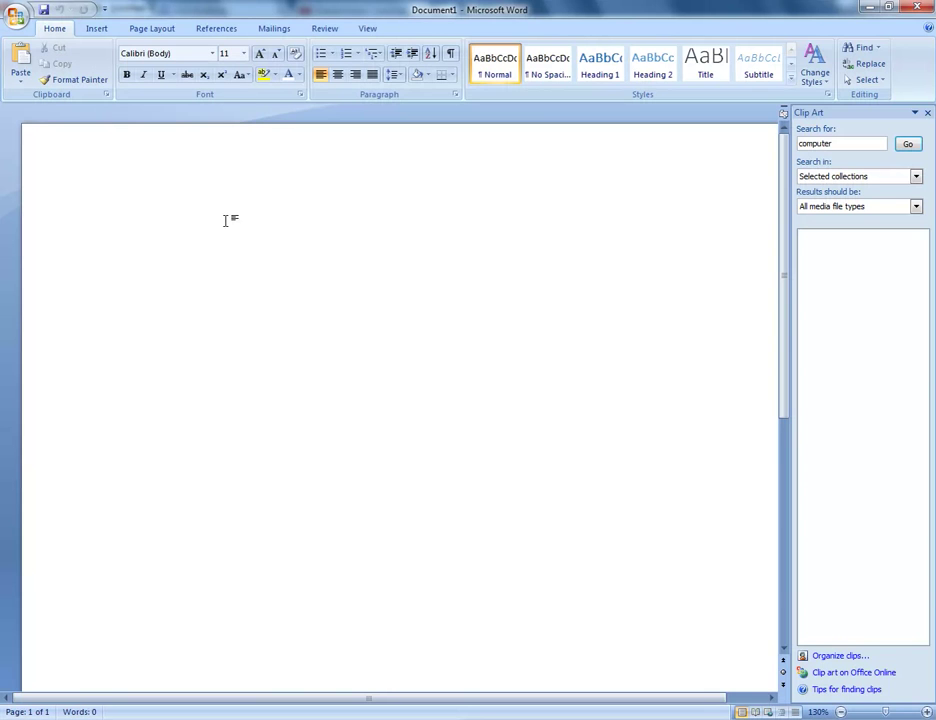
Search the clip art for "car" and insert the green racing car with its driver into the document.
left_click(96, 29)
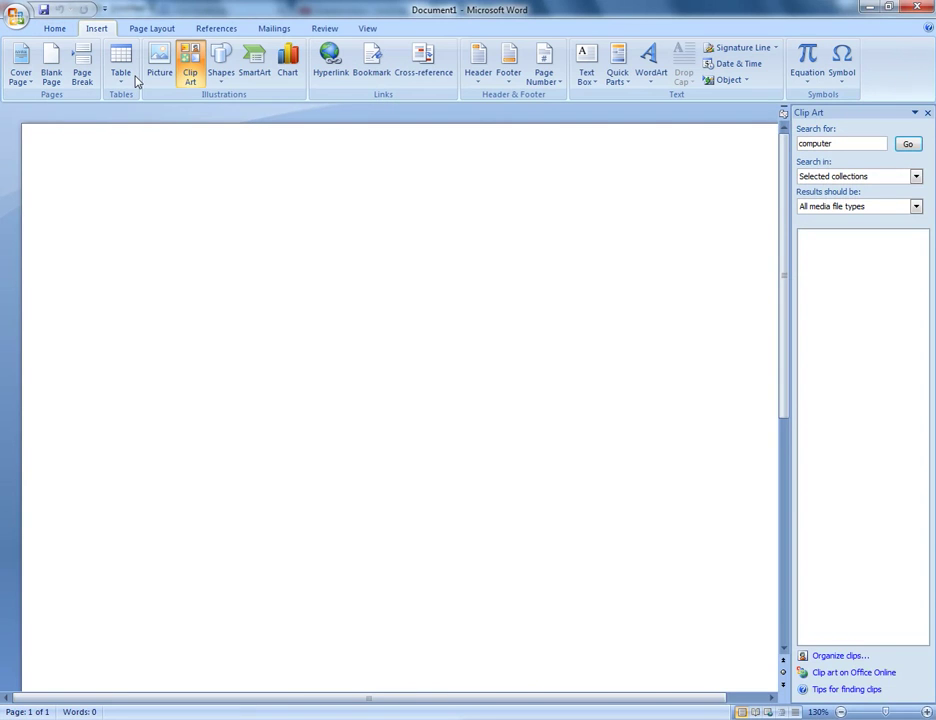
left_click(190, 80)
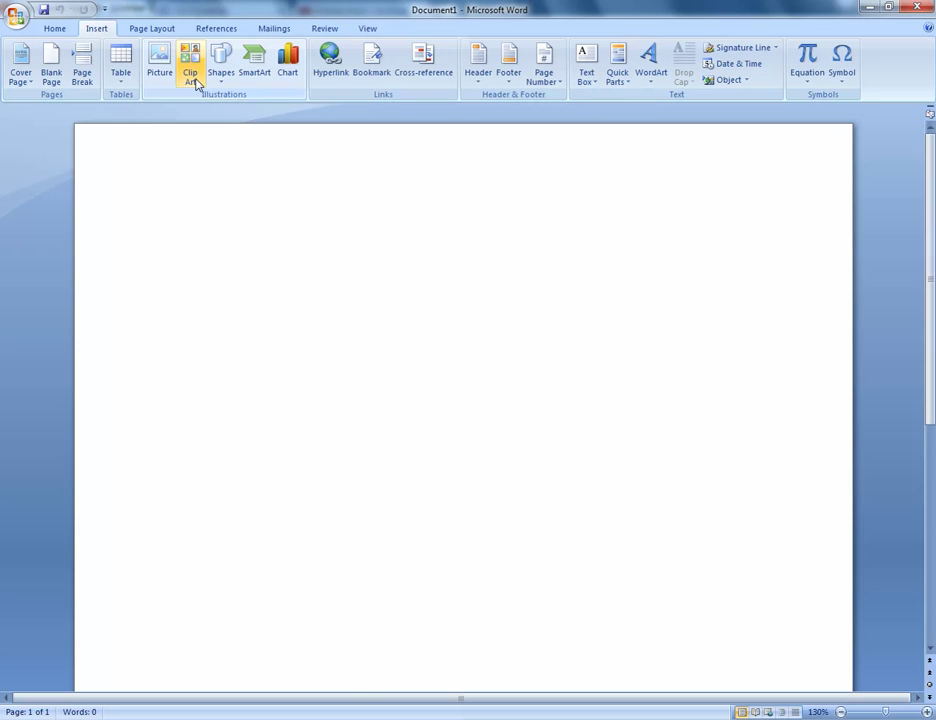
left_click(194, 80)
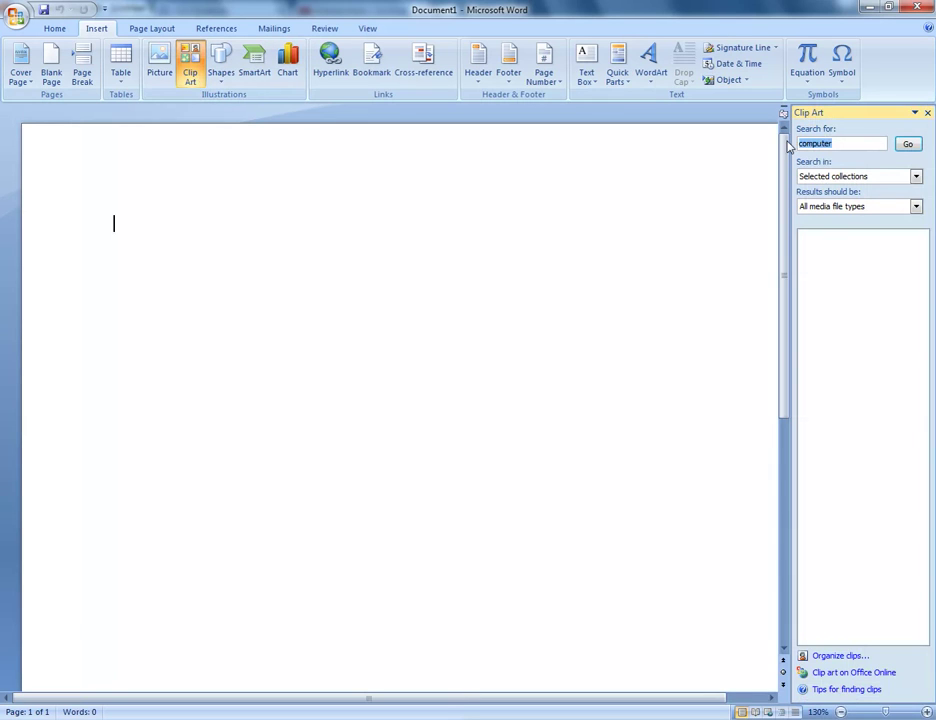
type("car")
left_click(908, 145)
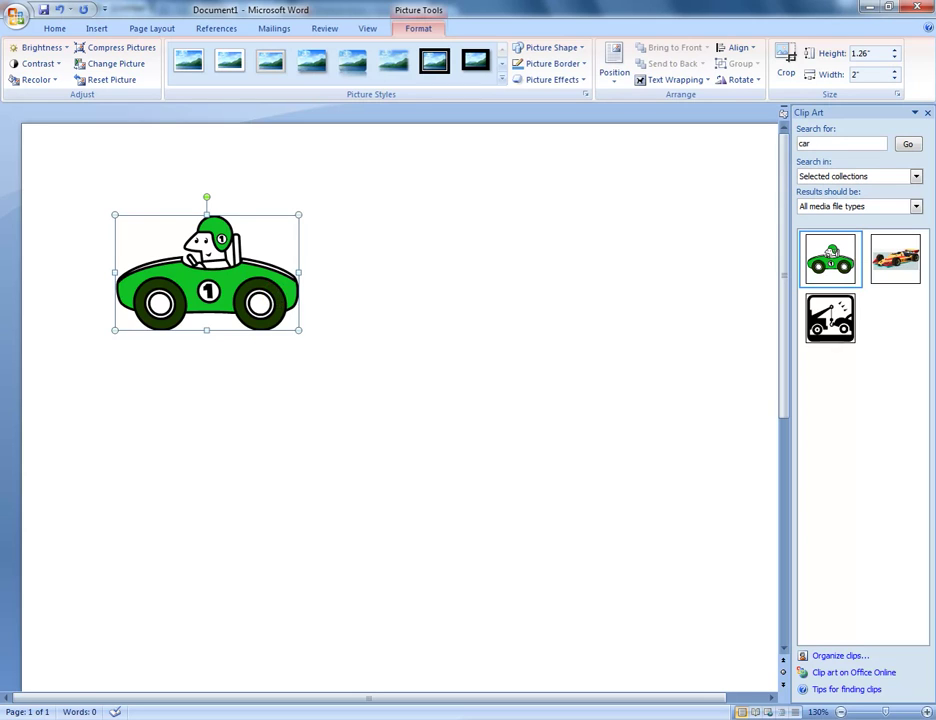
Copy the green car picture and paste it onto Layer 2 of the scene in Macromedia Flash MX.
right_click(276, 297)
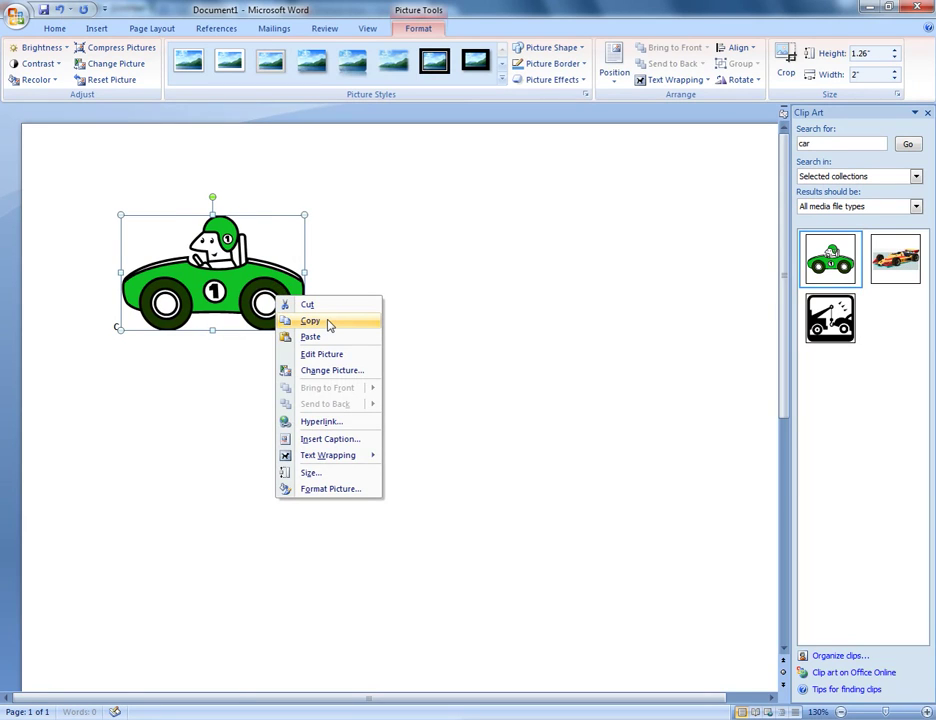
left_click(329, 322)
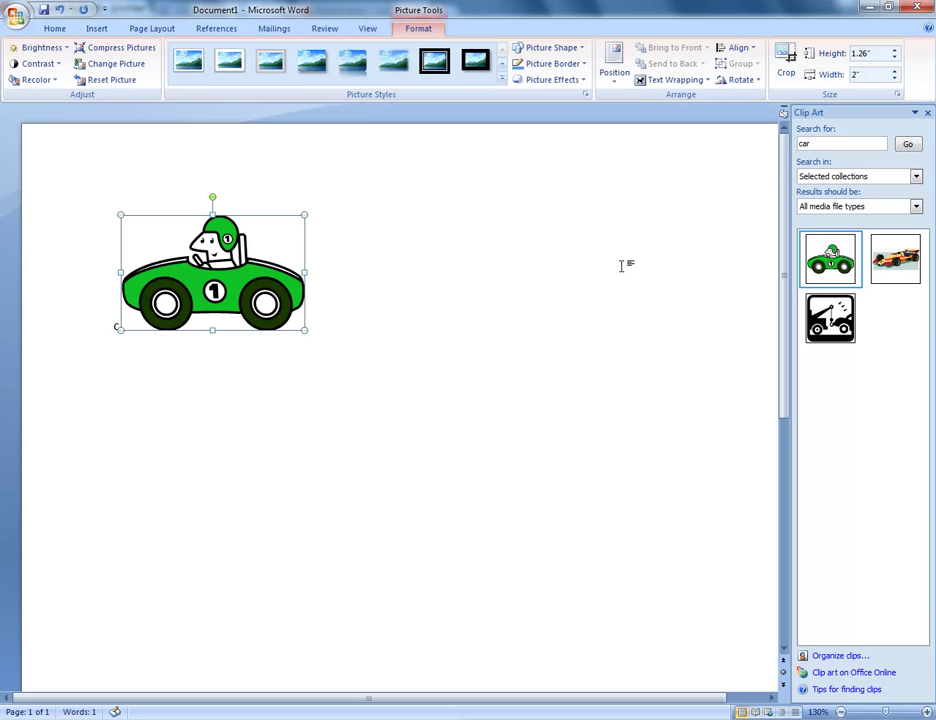
key("alt+Tab")
left_click(515, 508)
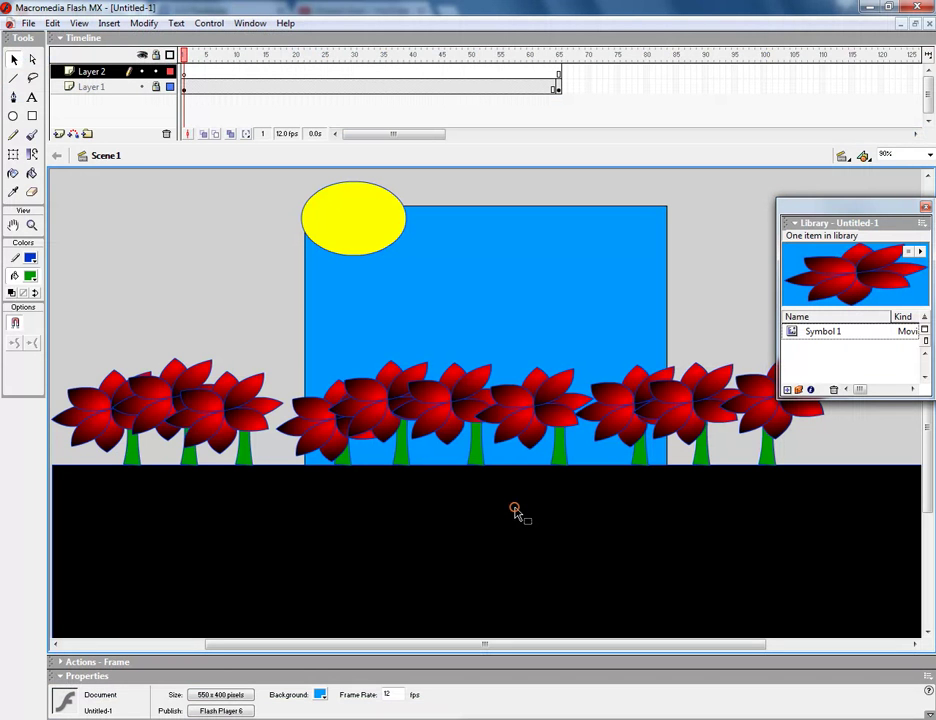
right_click(515, 508)
left_click(575, 212)
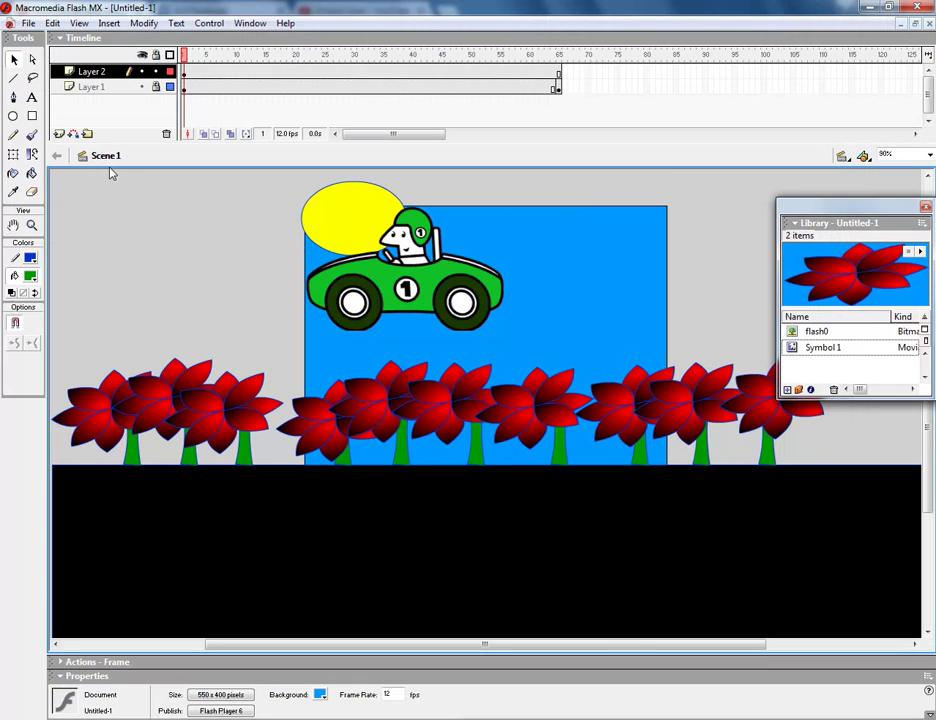
Scale the car down to a little over half its size and place it on the black ground right of the stage.
key("s")
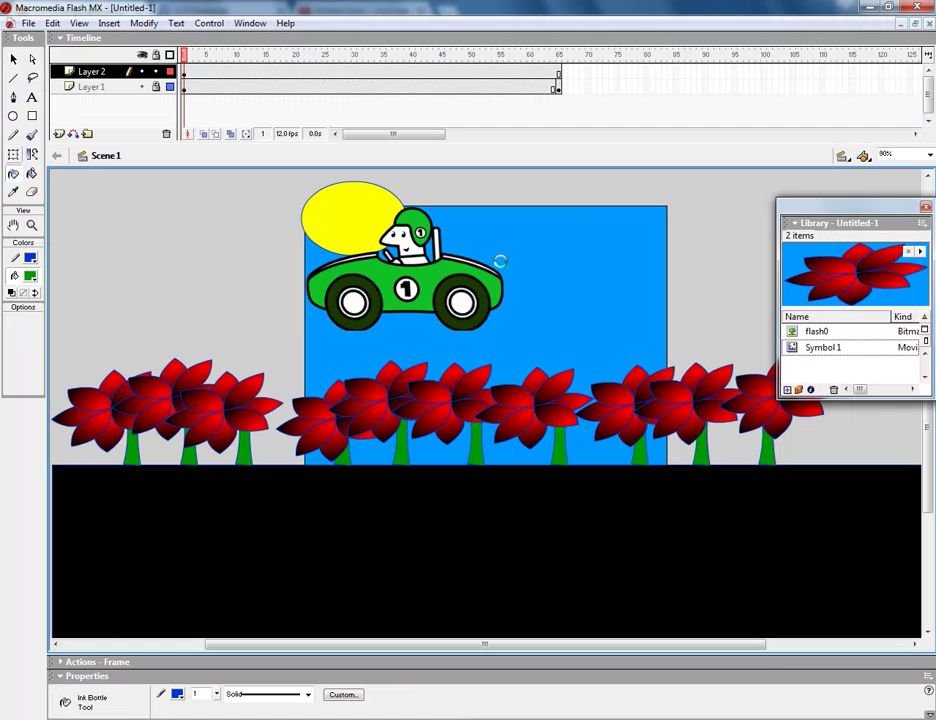
key("v")
left_click(499, 261)
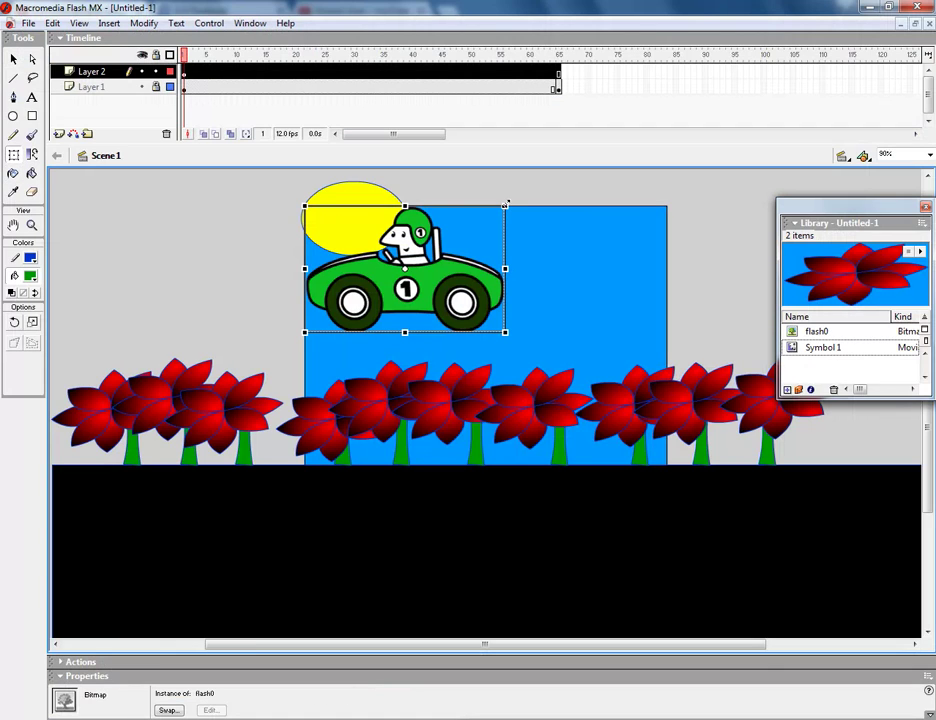
left_click_drag(506, 203, 419, 268)
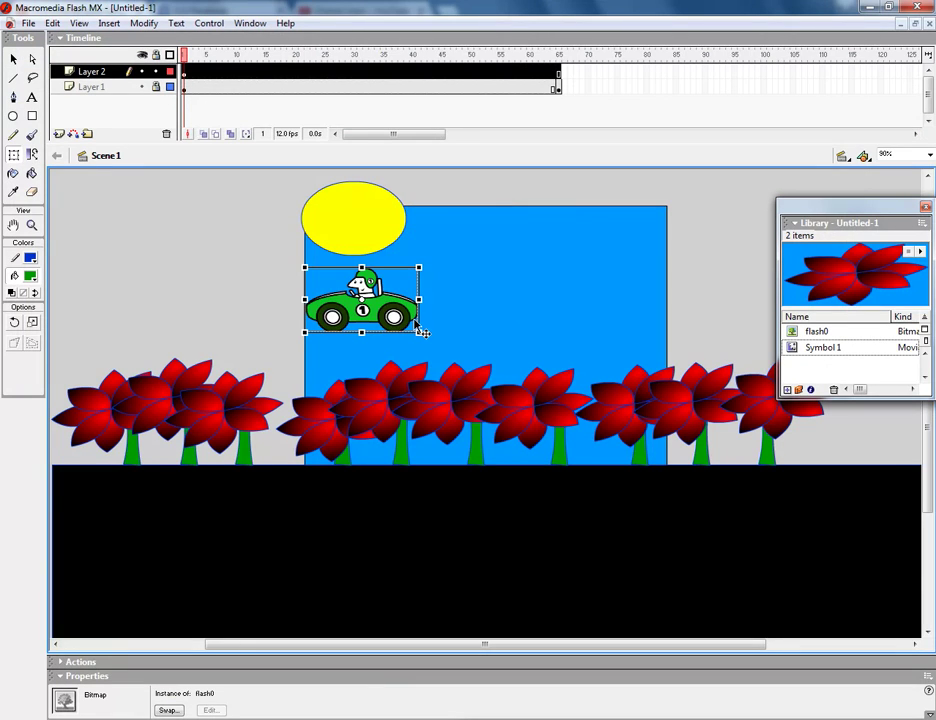
left_click_drag(423, 333, 901, 544)
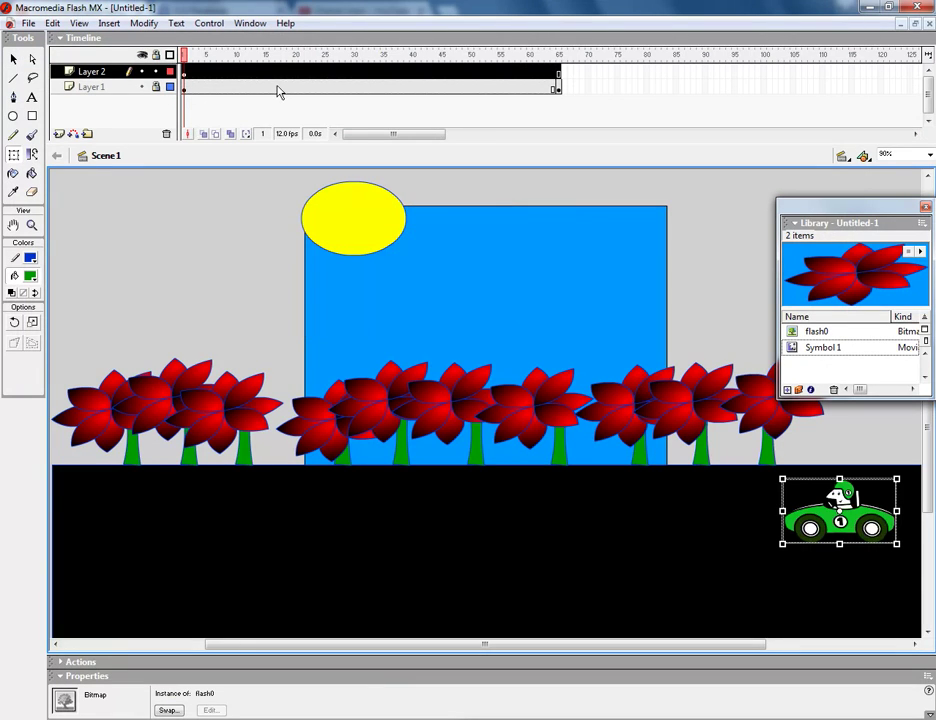
Create a motion tween for the car on Layer 2, starting at frame 1.
left_click(186, 79)
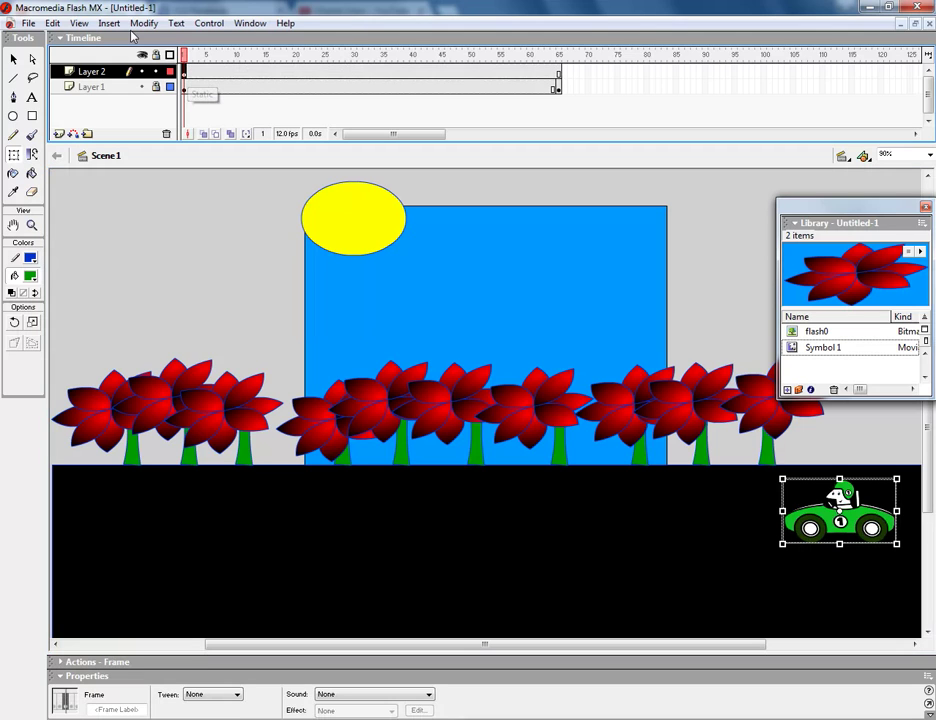
left_click(143, 23)
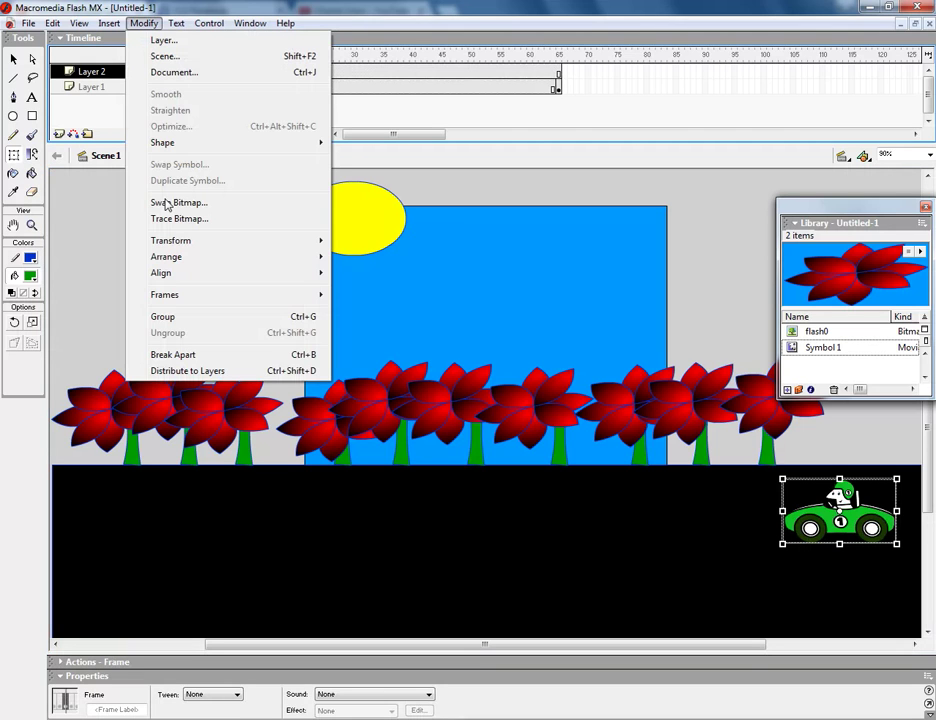
mouse_move(109, 23)
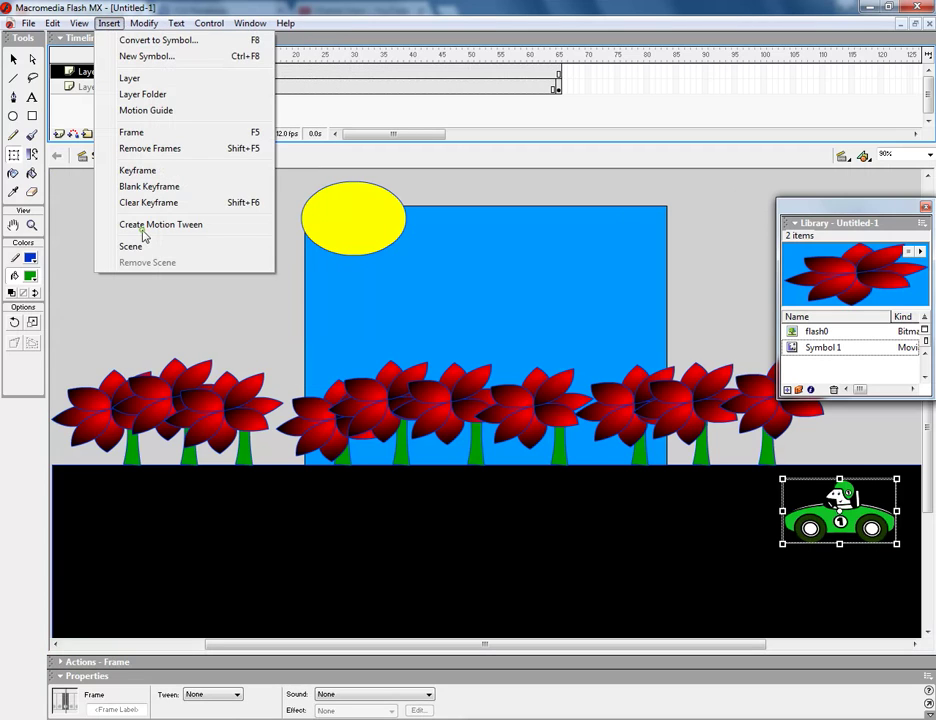
left_click(145, 226)
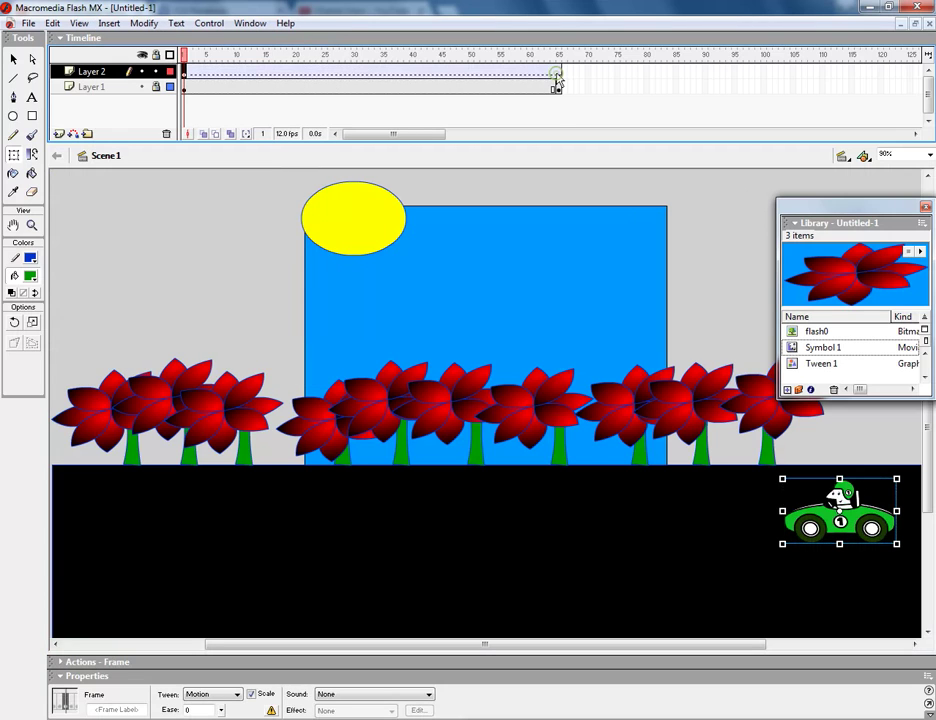